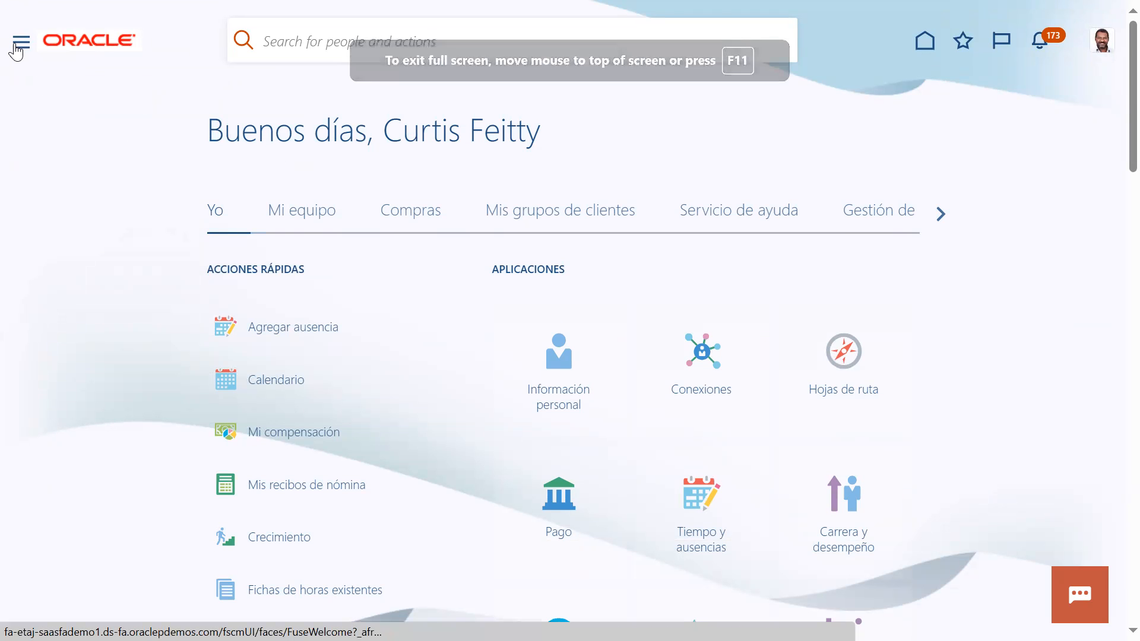
click(16, 45)
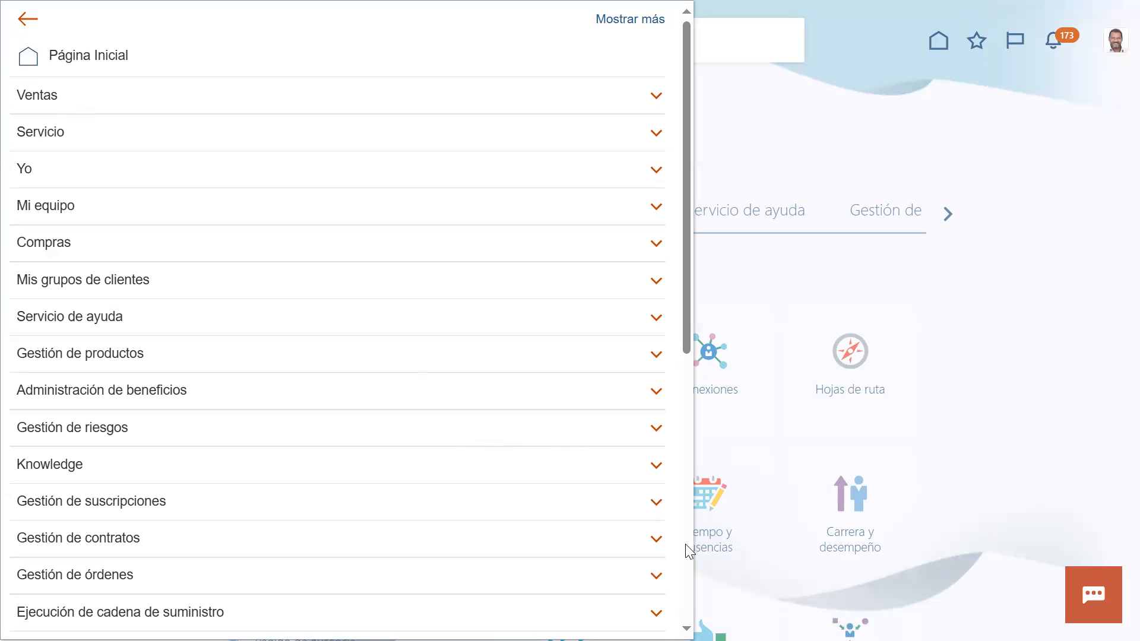
scroll(685, 544, down, 8)
scroll(685, 543, up, 8)
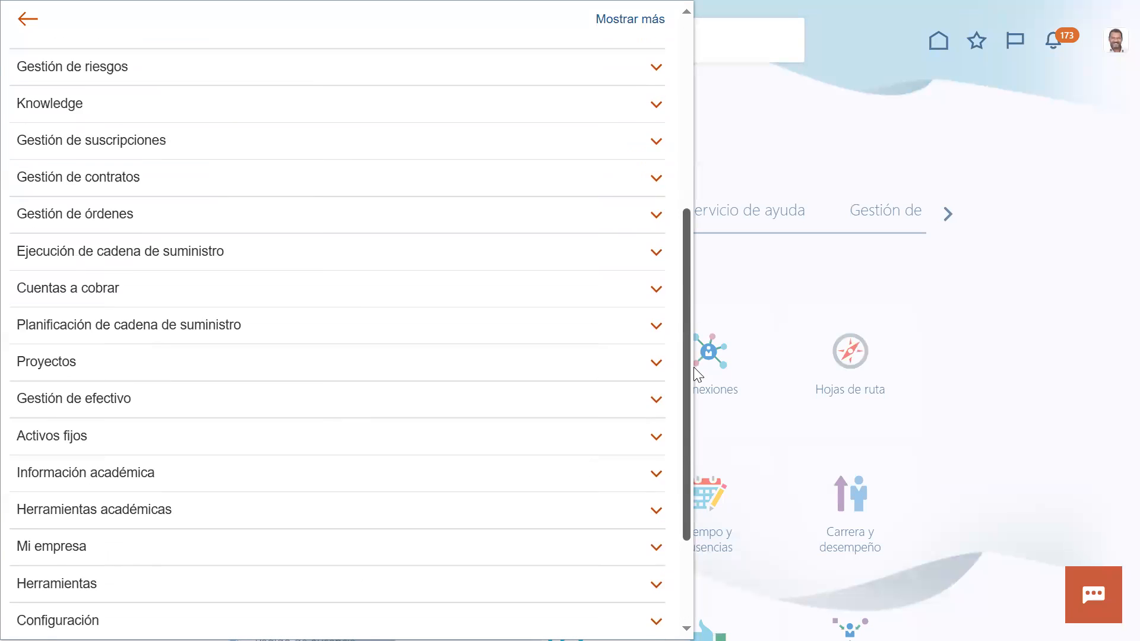
click(869, 86)
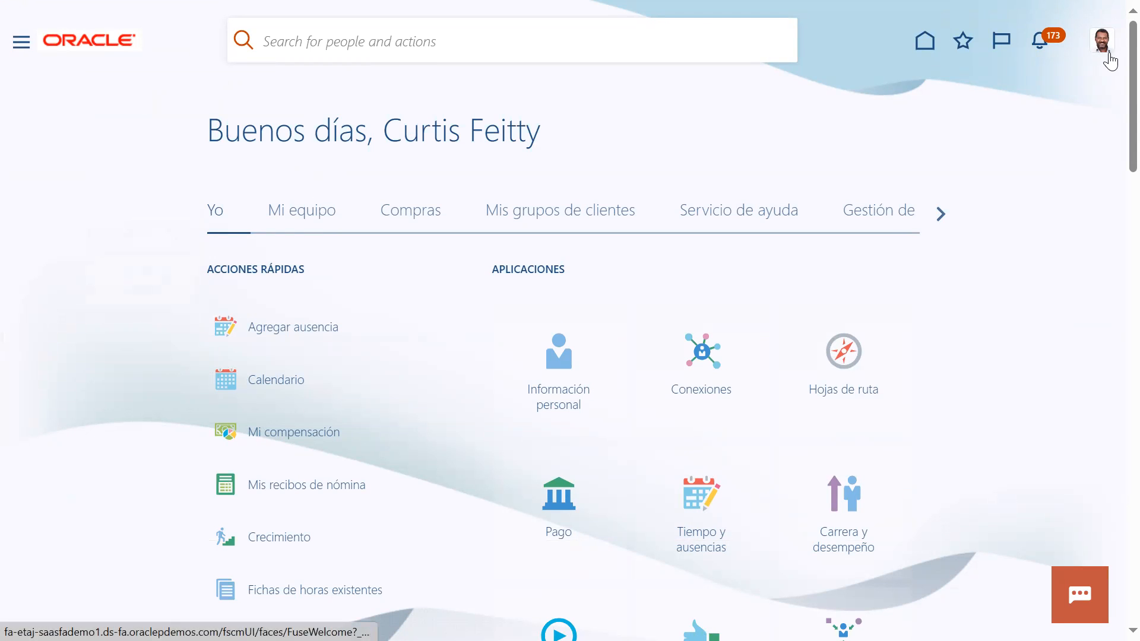
Sign out of the current Spanish-language session and confirm the logout
click(1108, 54)
click(1076, 83)
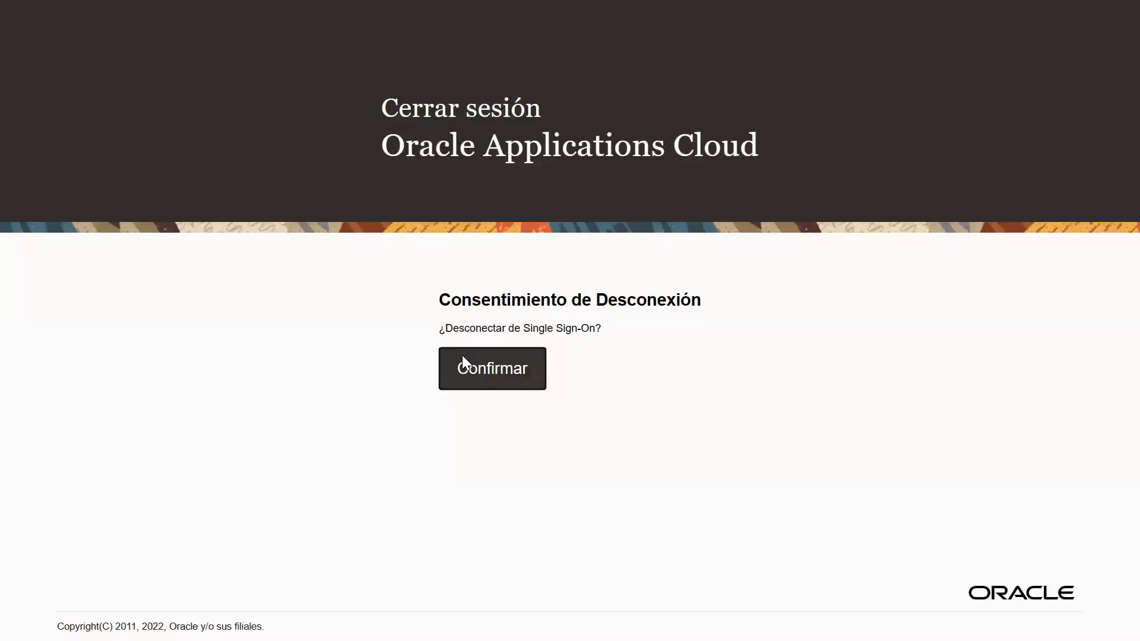
click(478, 367)
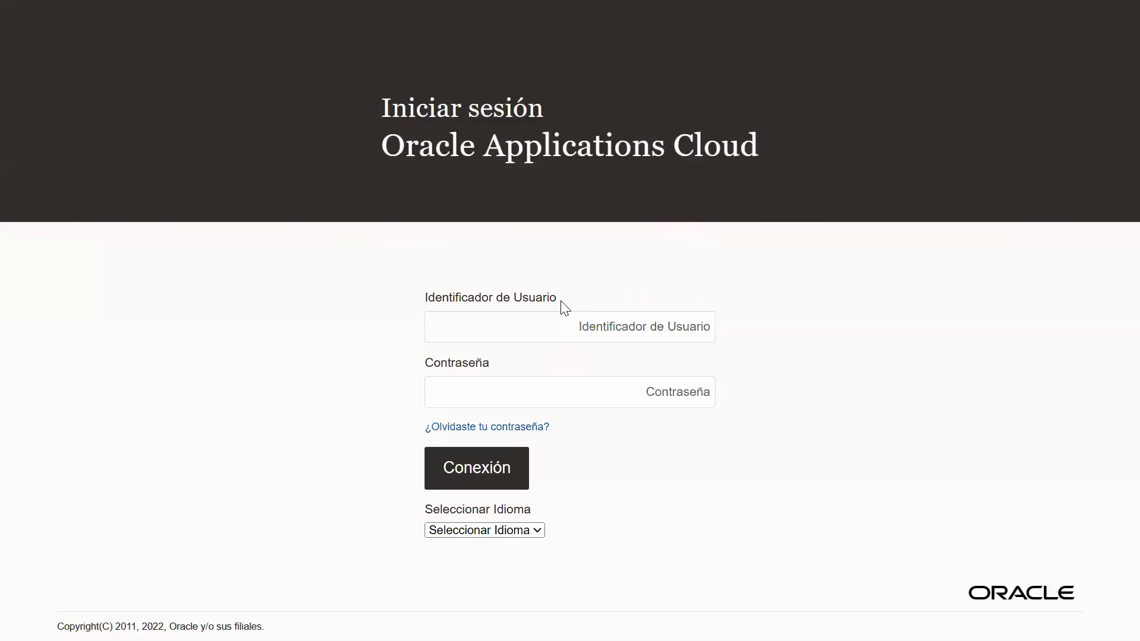
Sign in with the account password and English as the session language, and update the browser's saved password
click(497, 387)
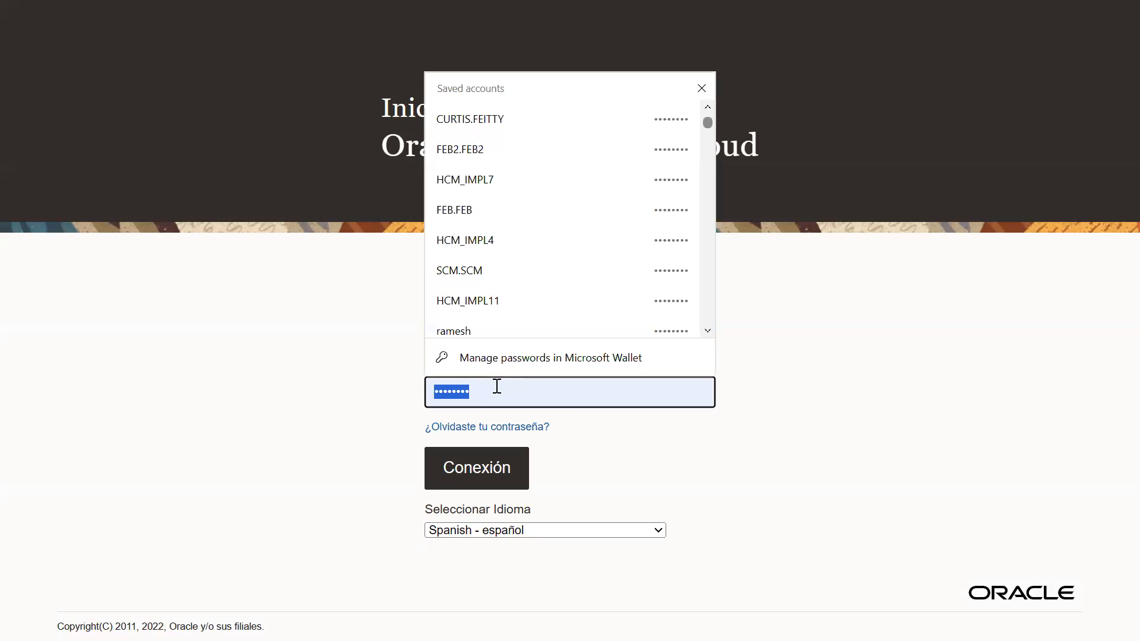
click(497, 386)
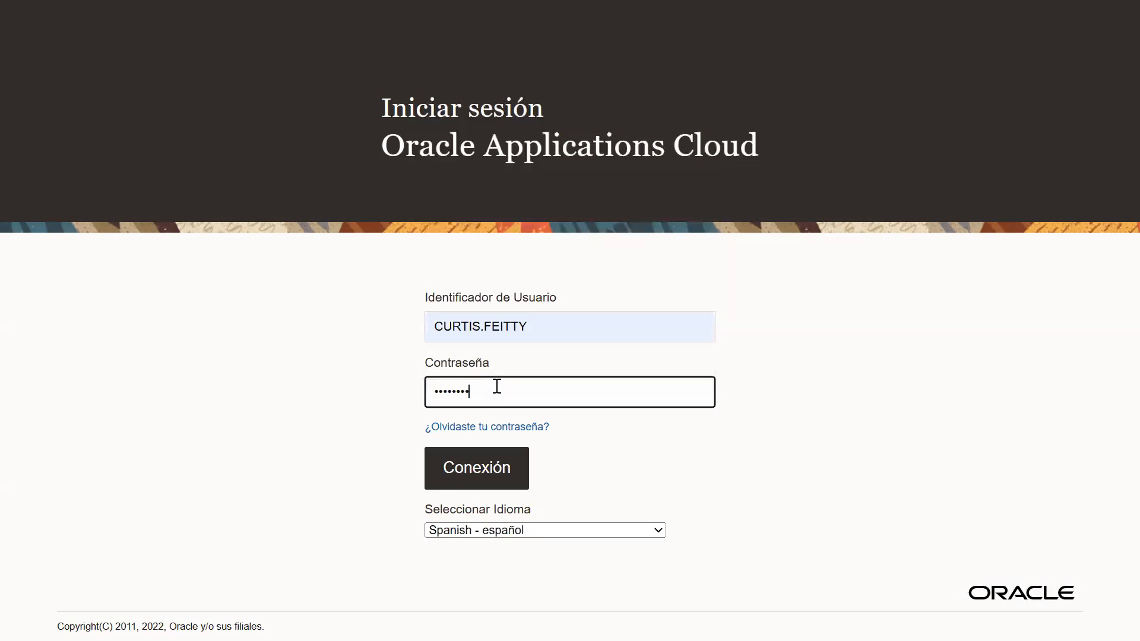
click(538, 533)
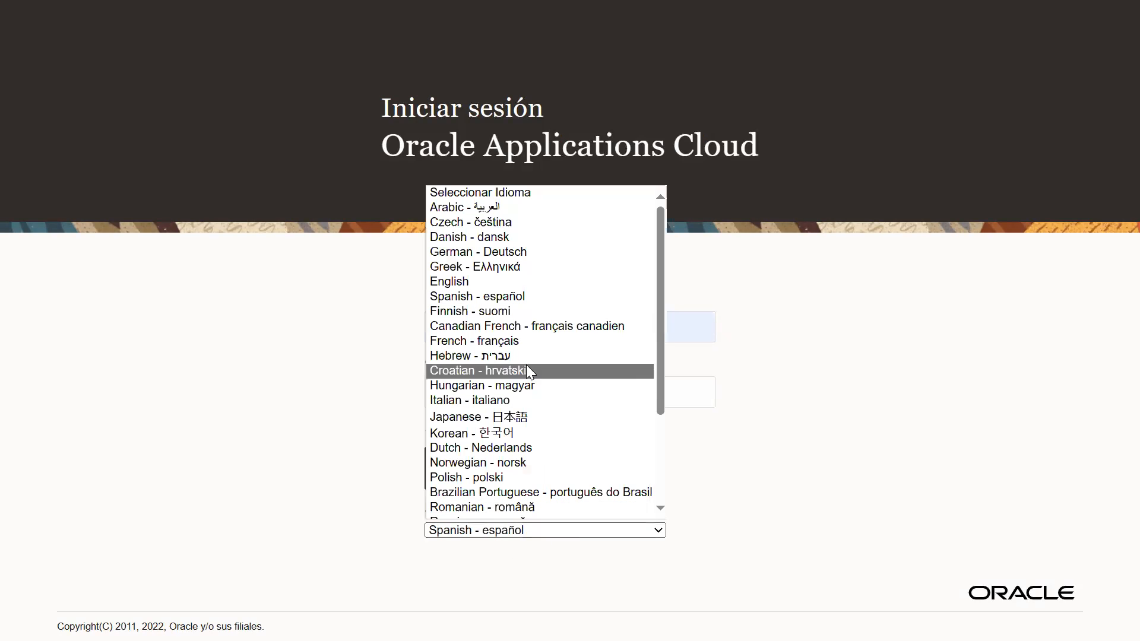
click(499, 284)
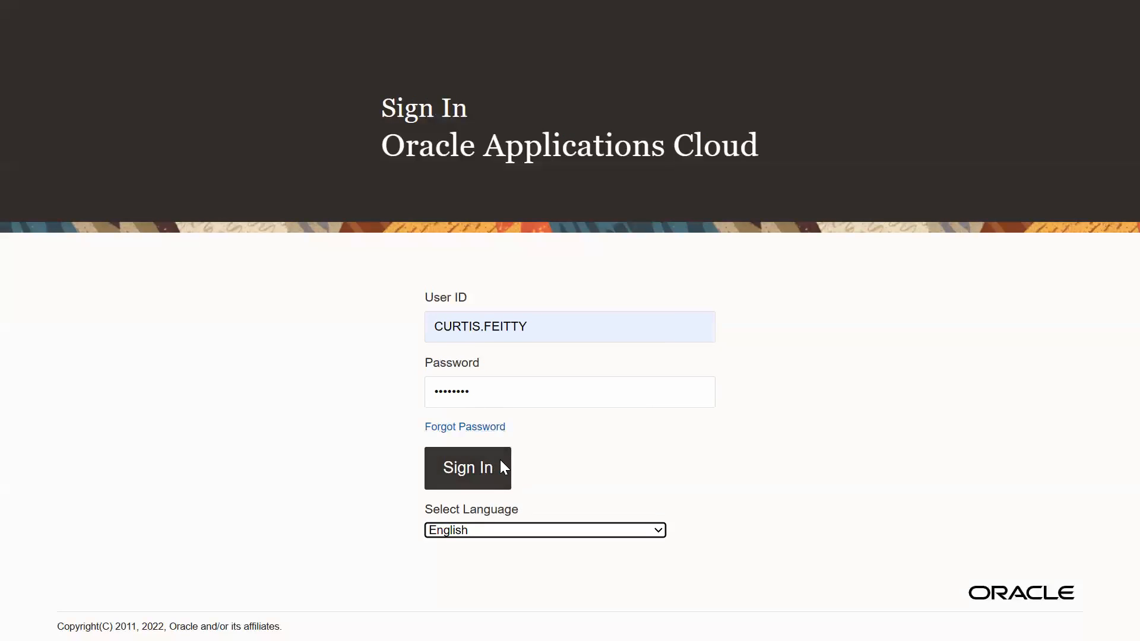
click(481, 467)
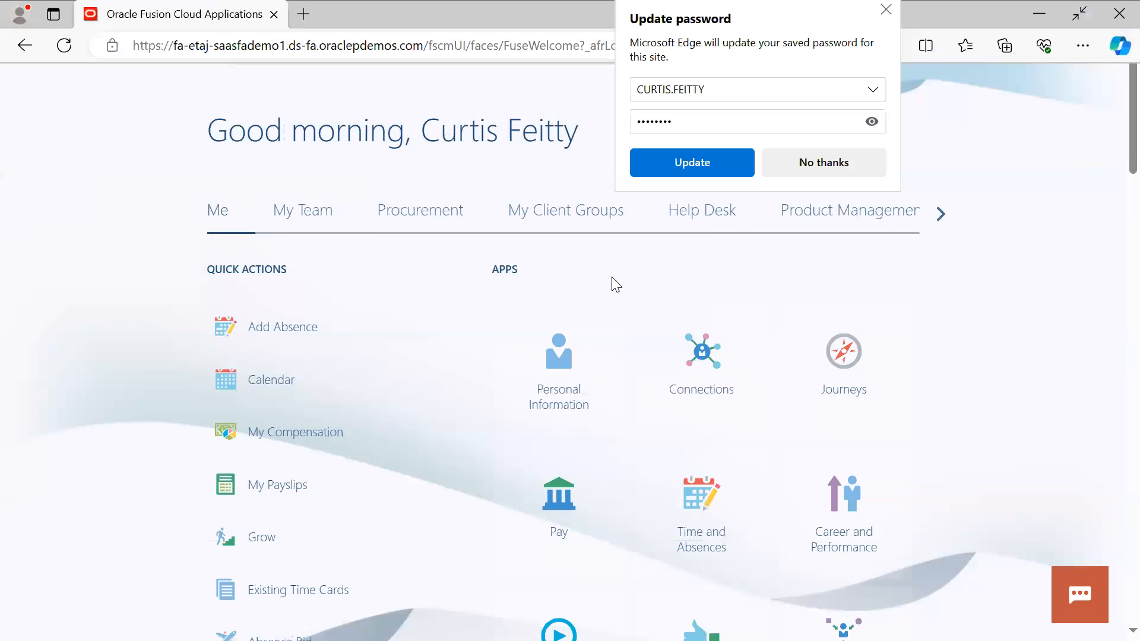
click(713, 166)
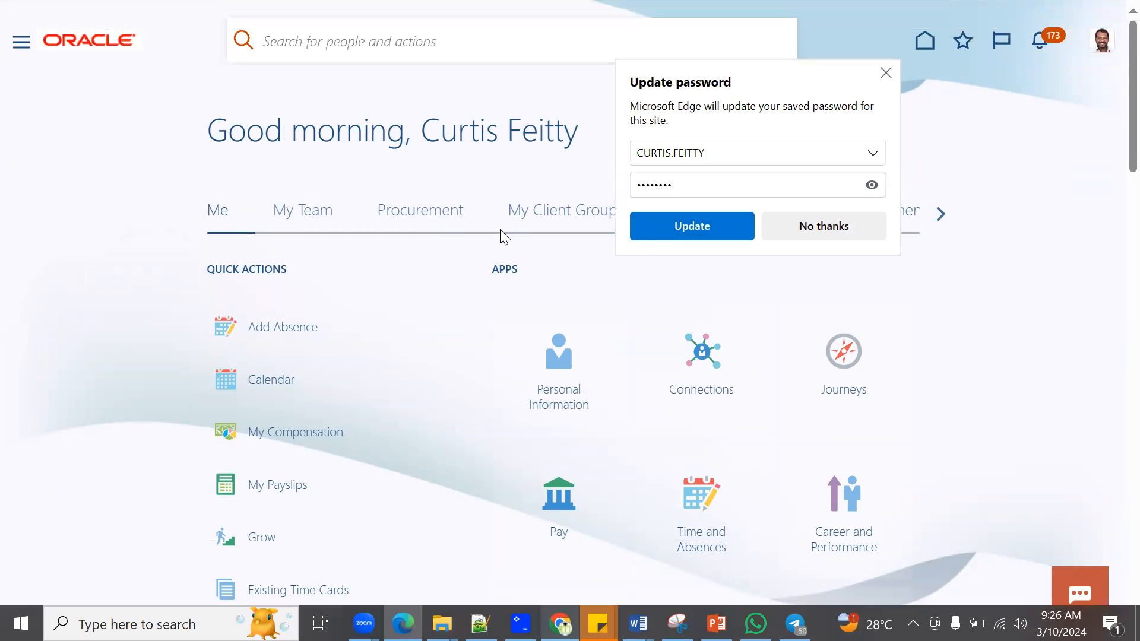
click(647, 241)
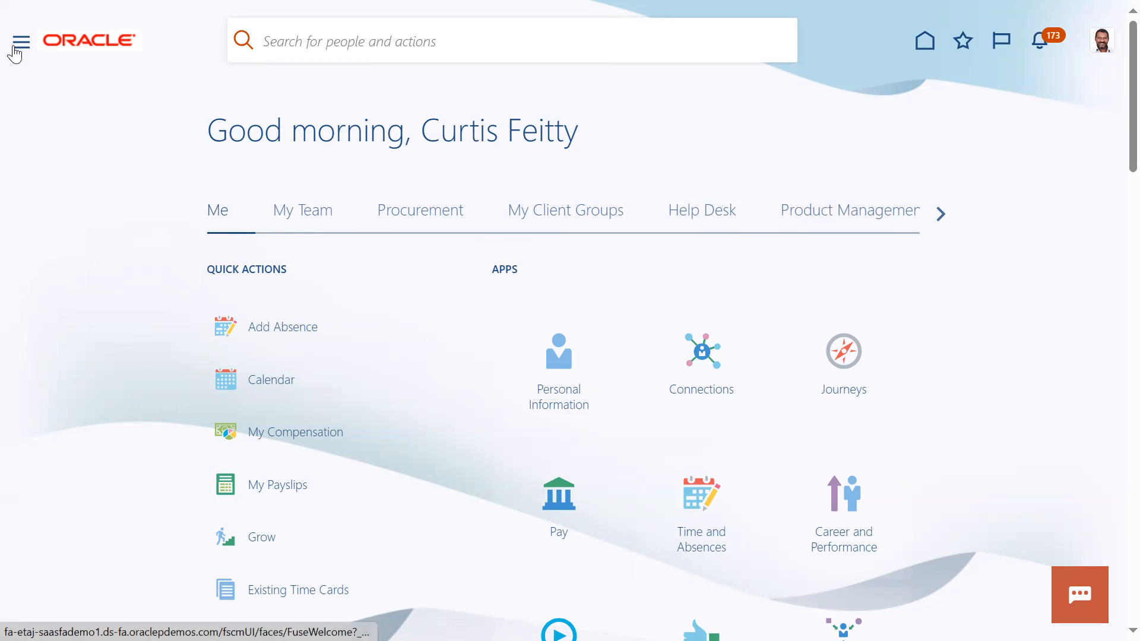
click(15, 49)
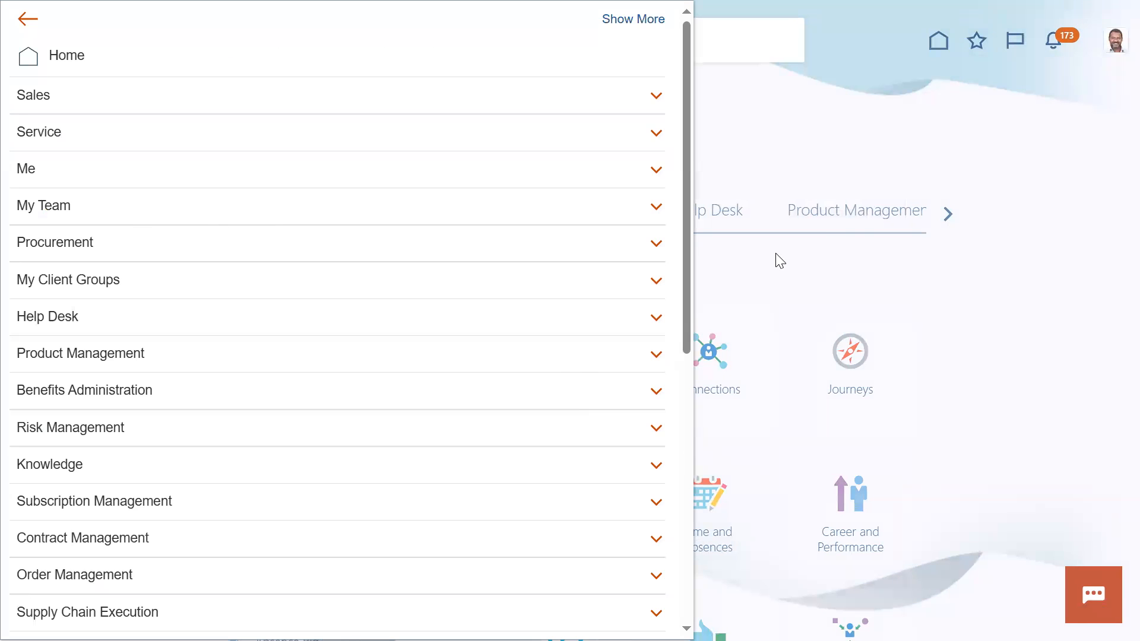
click(1004, 161)
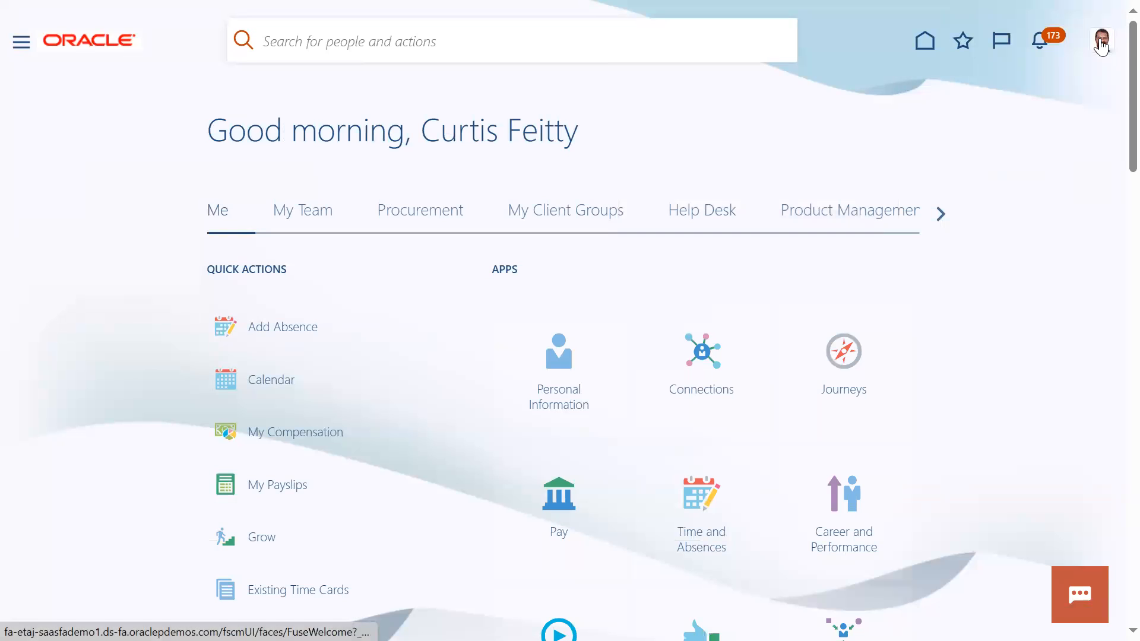
Open the user preferences and examine the Regional settings, leaving them without saving
click(1101, 42)
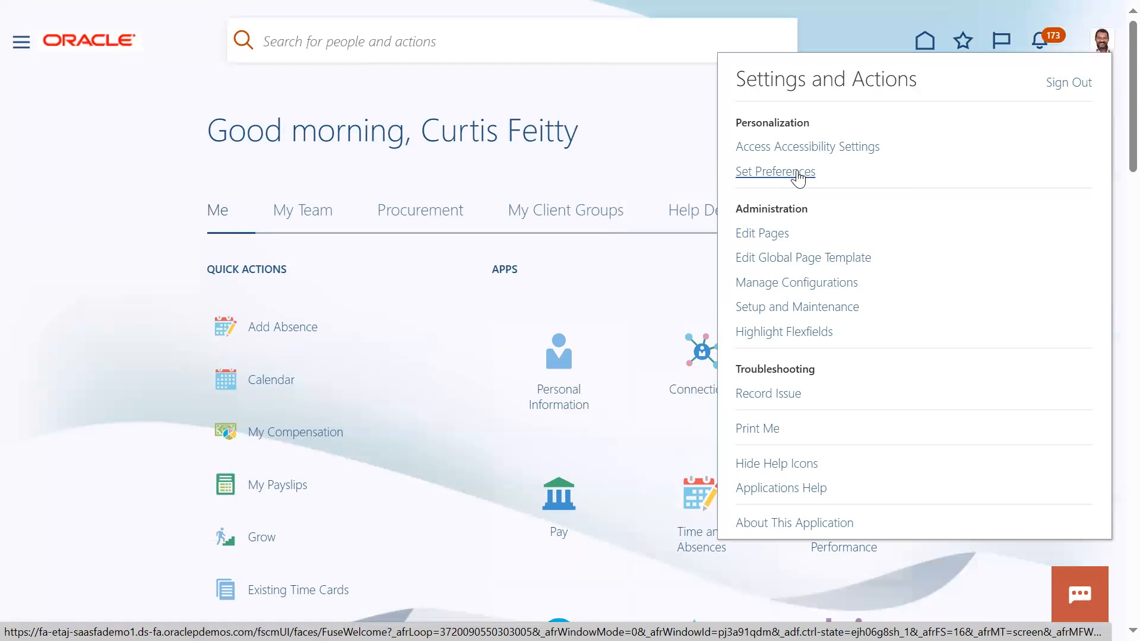
click(798, 174)
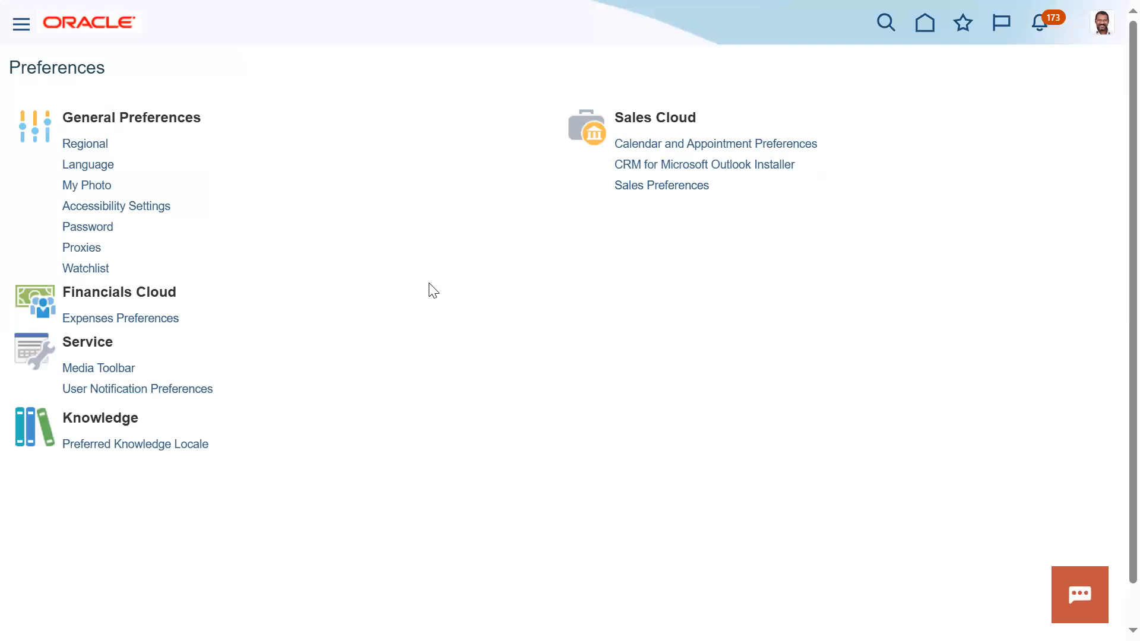
click(91, 146)
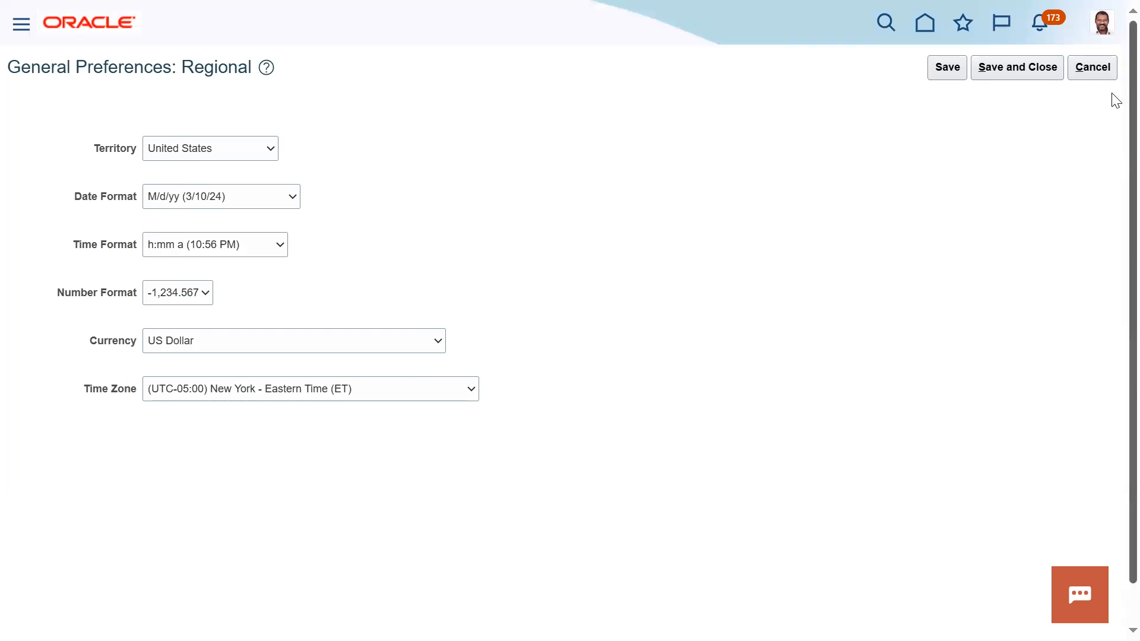
click(1093, 64)
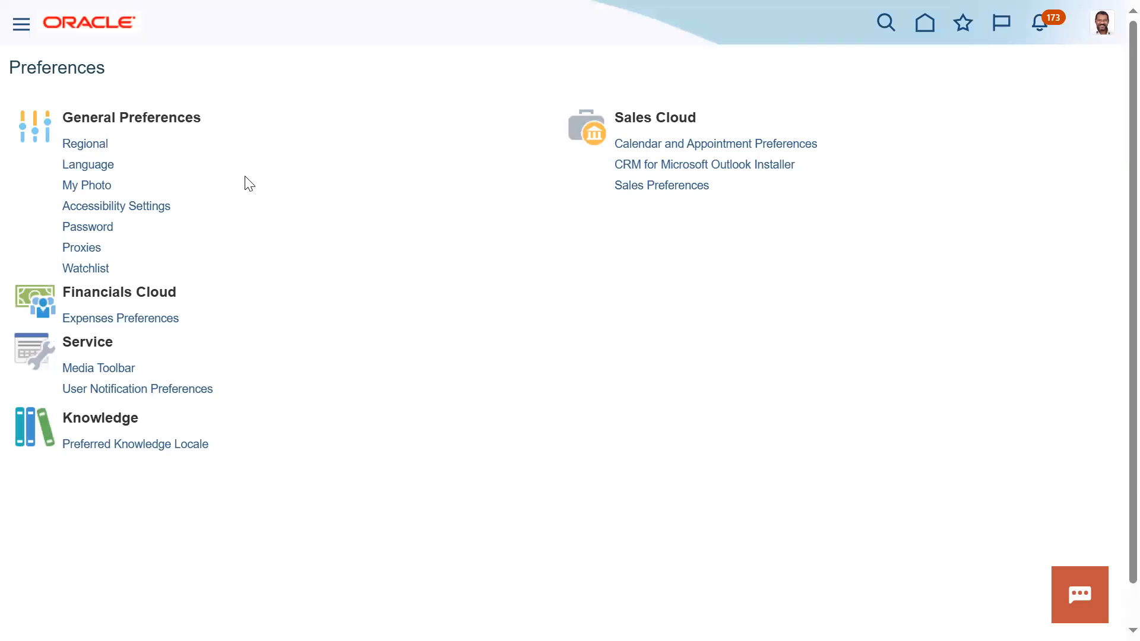
Set the Default language in the general language preferences to American English
click(90, 165)
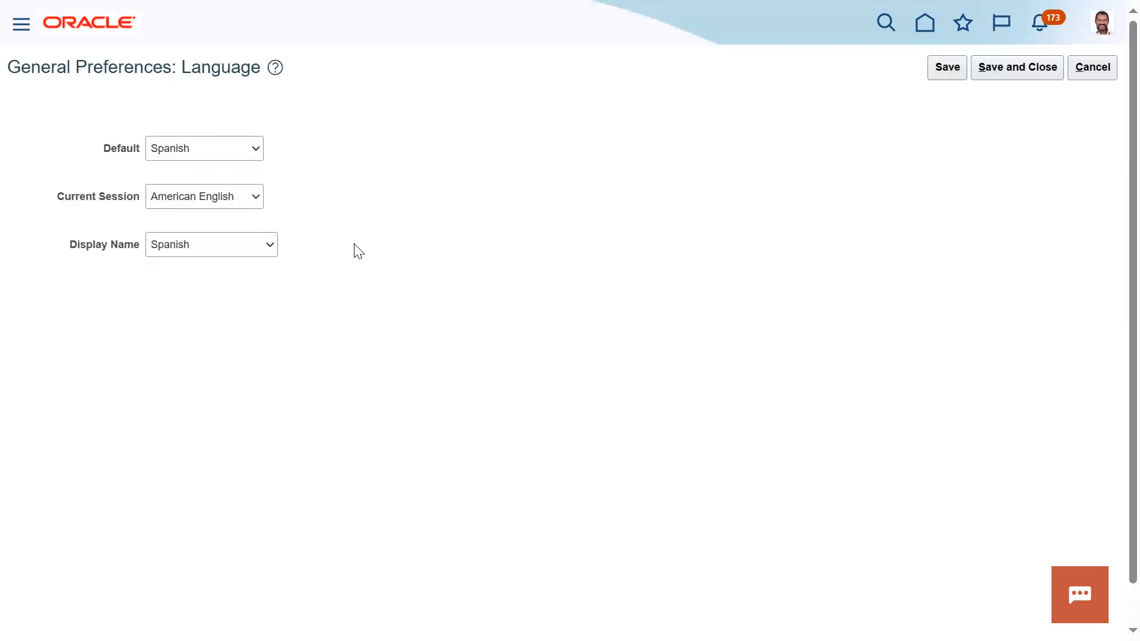
click(243, 156)
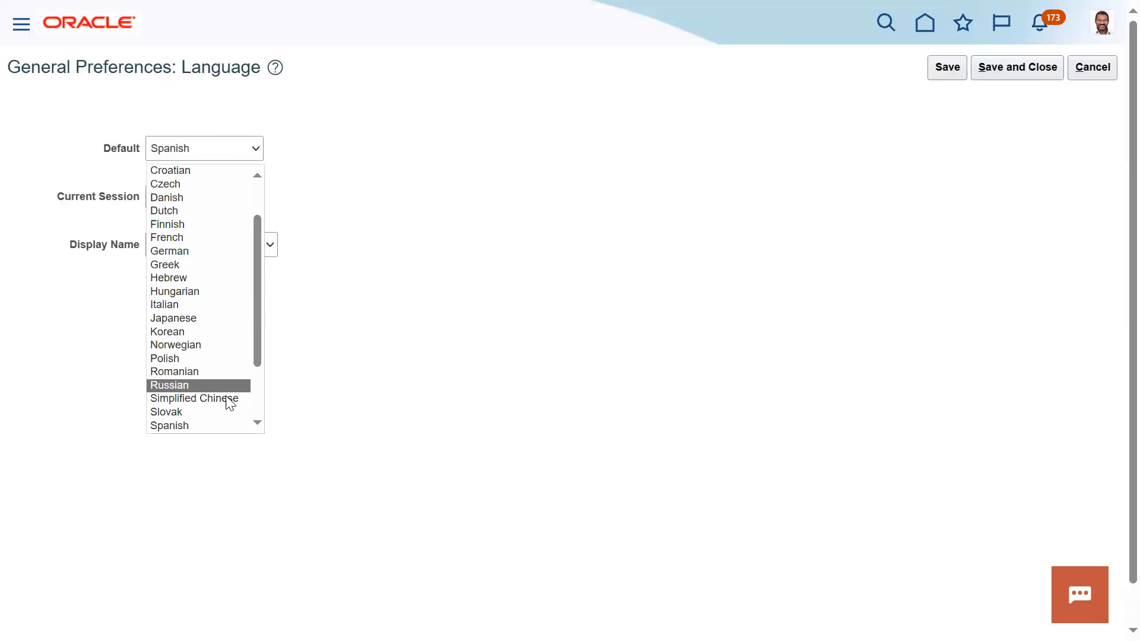
drag(255, 343, 265, 249)
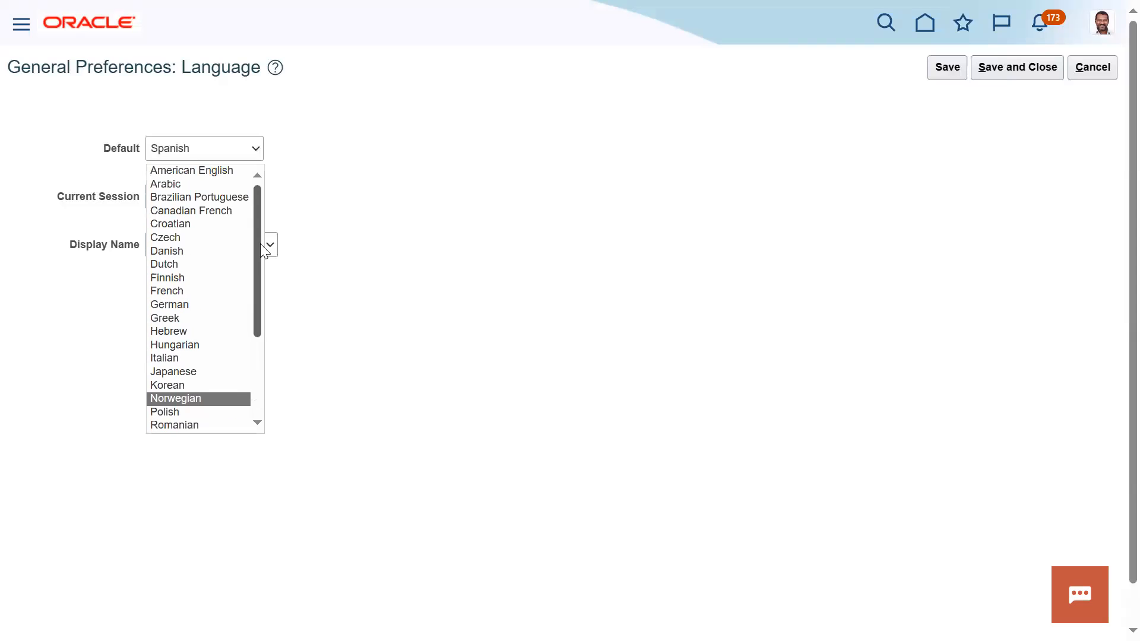
click(233, 171)
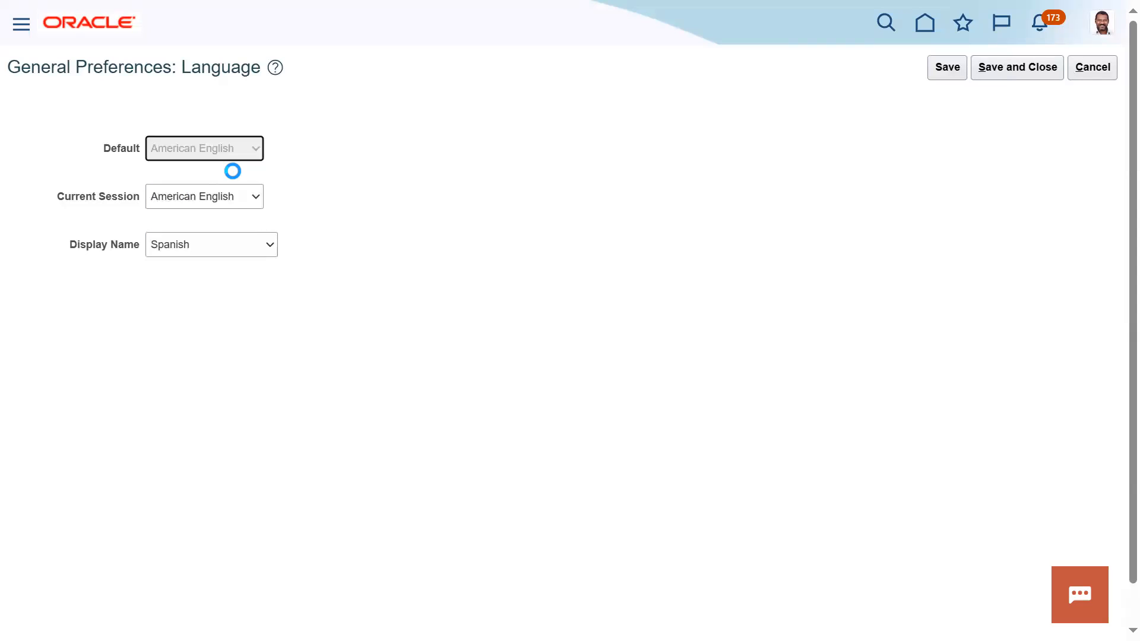
Set the Display Name language to American English, then save and close the language preferences
click(276, 243)
scroll(274, 321, up, 5)
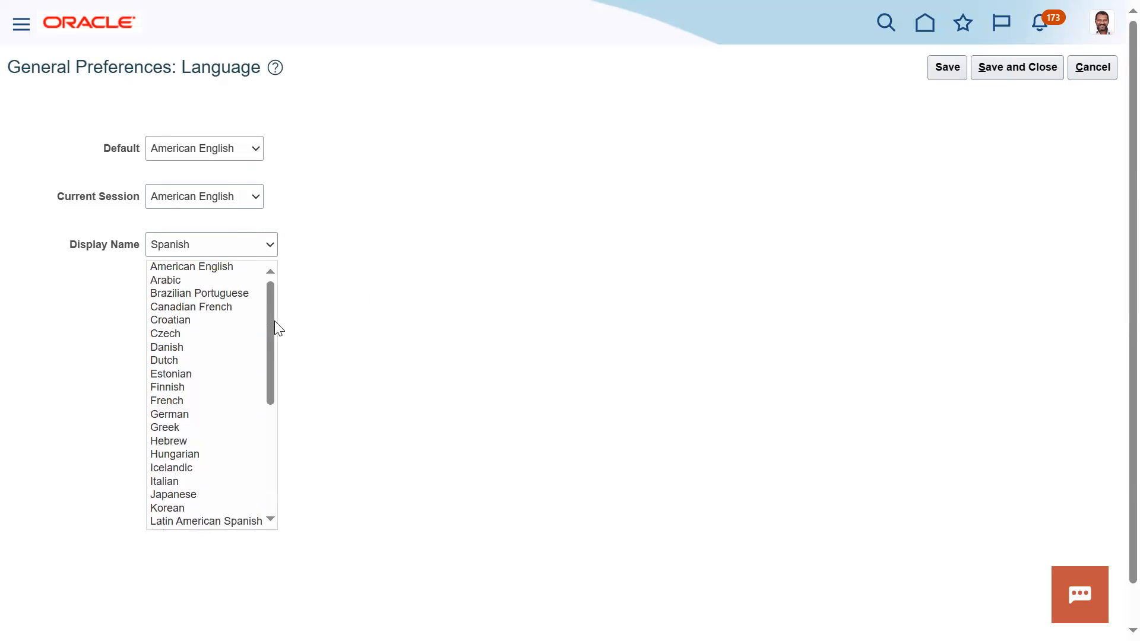
click(245, 267)
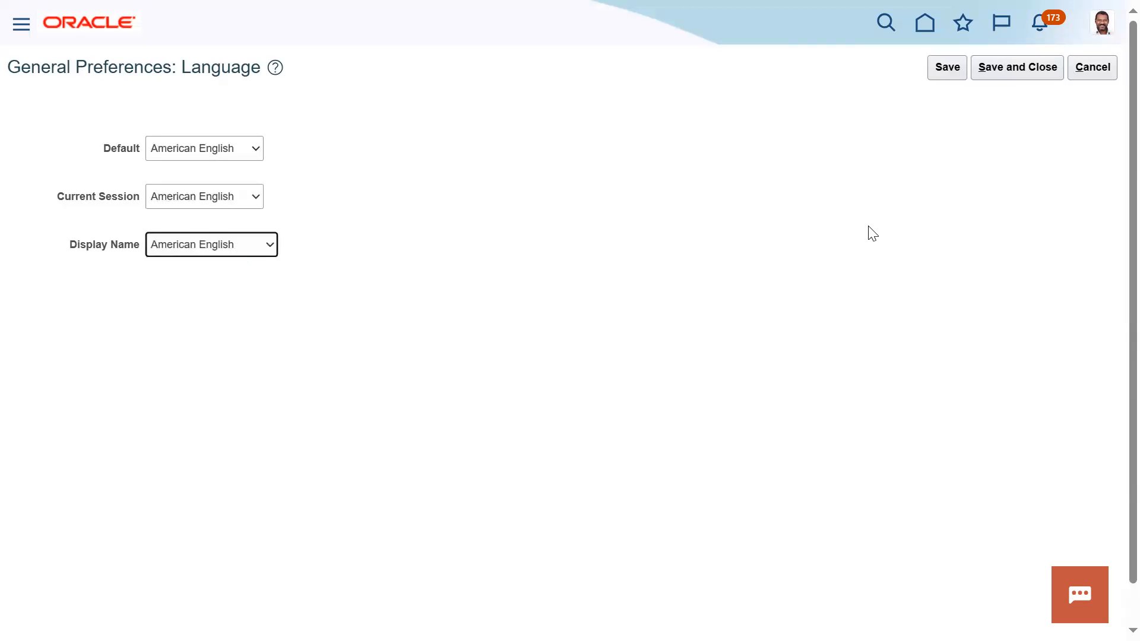
click(956, 76)
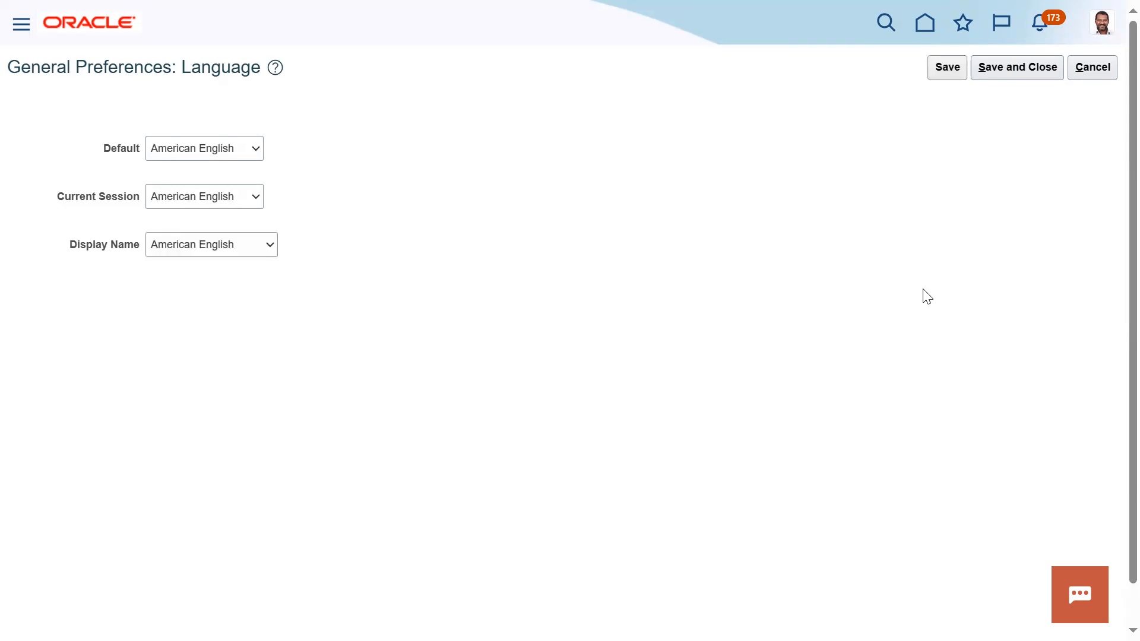
click(1026, 75)
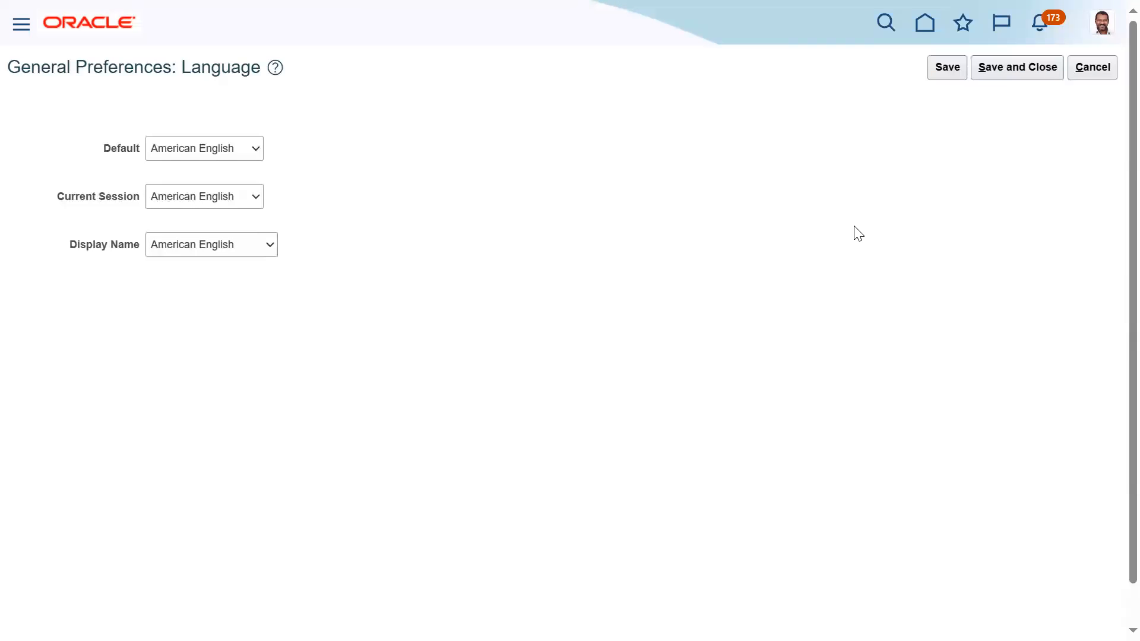
click(987, 77)
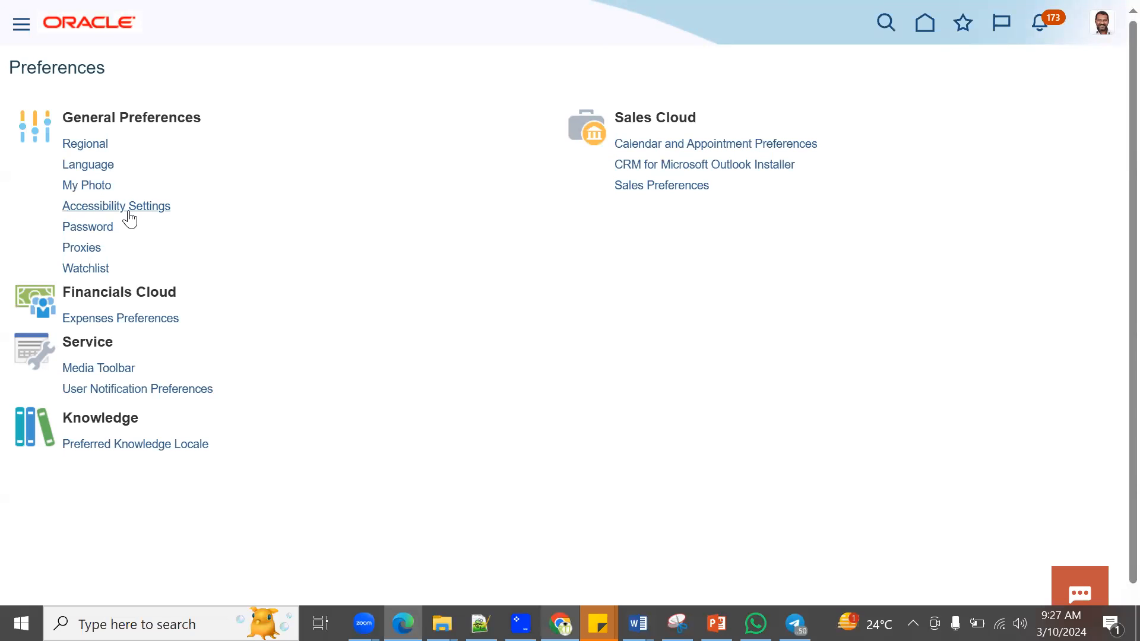
View the password reset page in the general preferences and leave it without changing the password
click(113, 230)
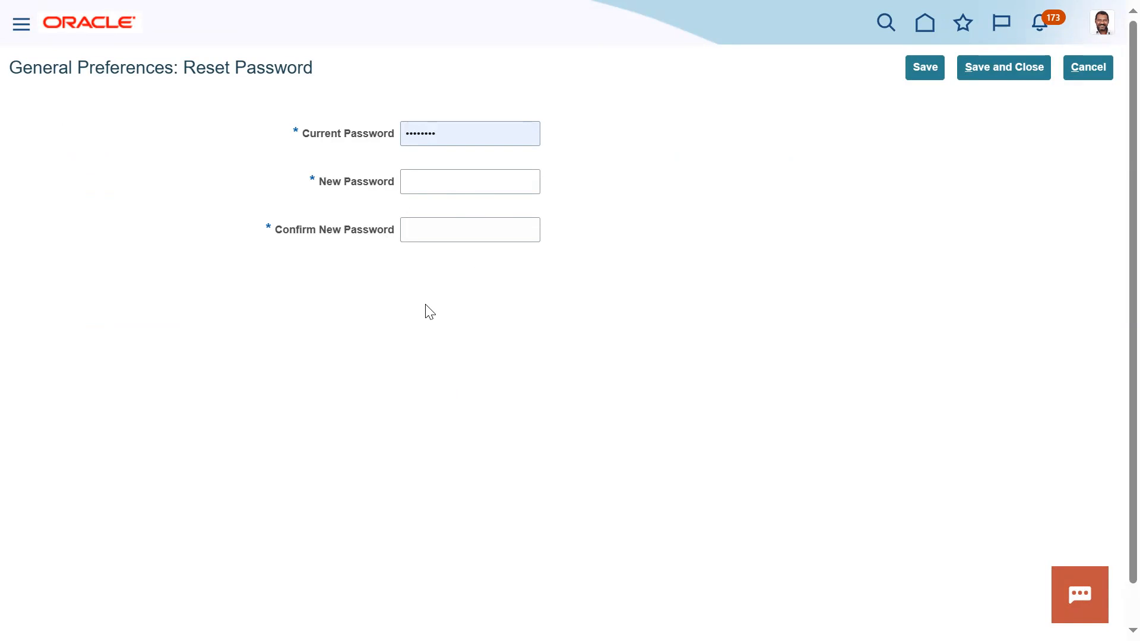
click(1085, 68)
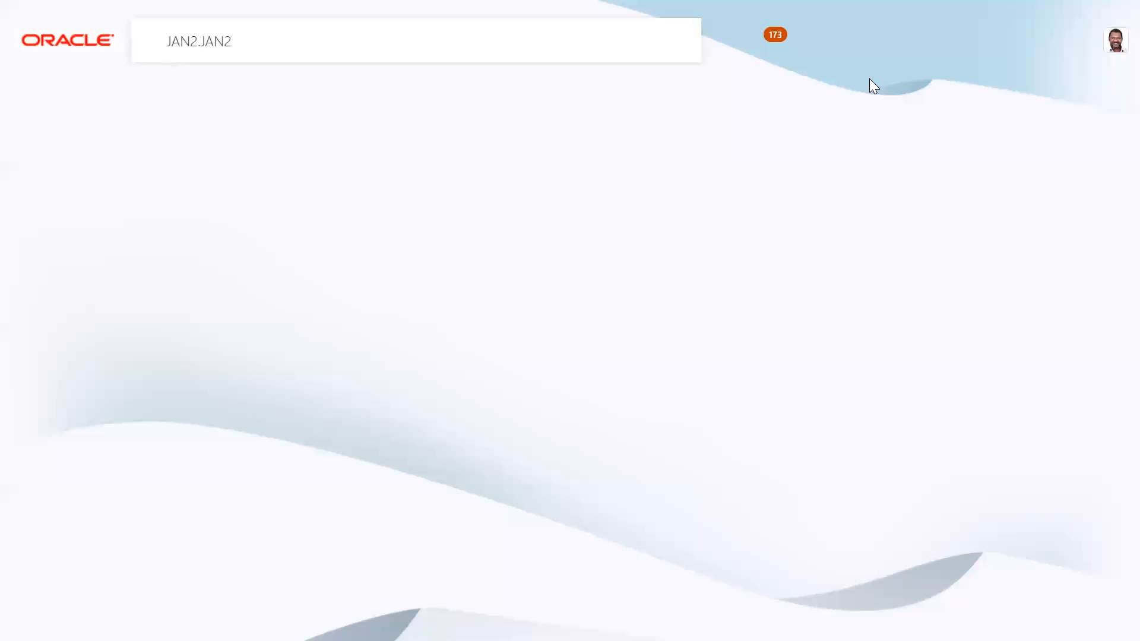
Sign out of the session and sign back in to the same account with English as the language
click(1102, 41)
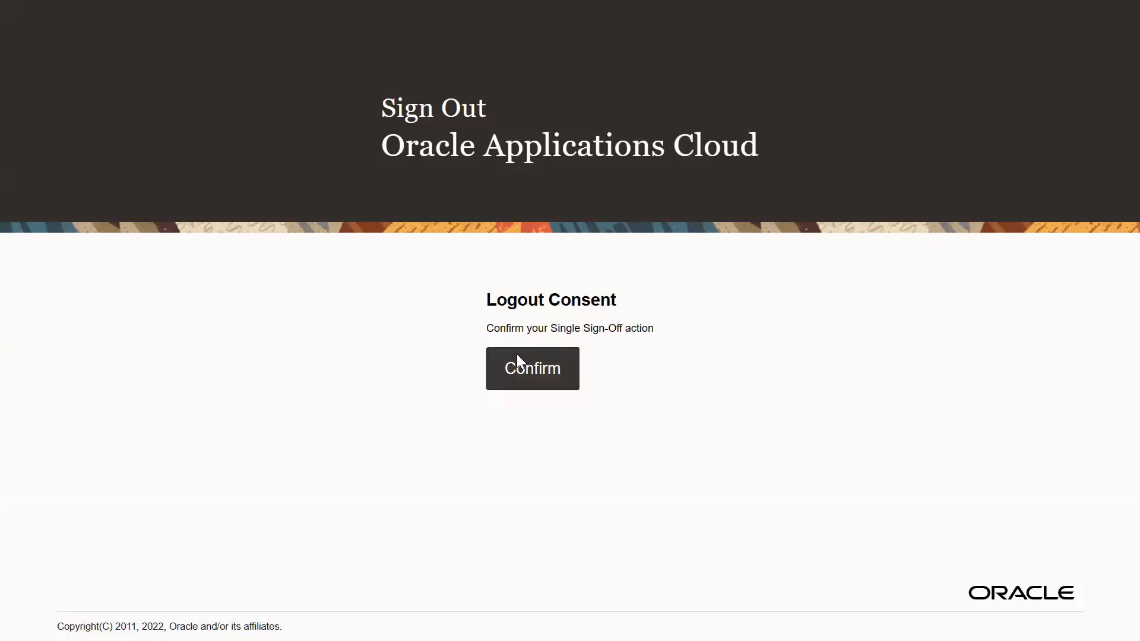
click(517, 356)
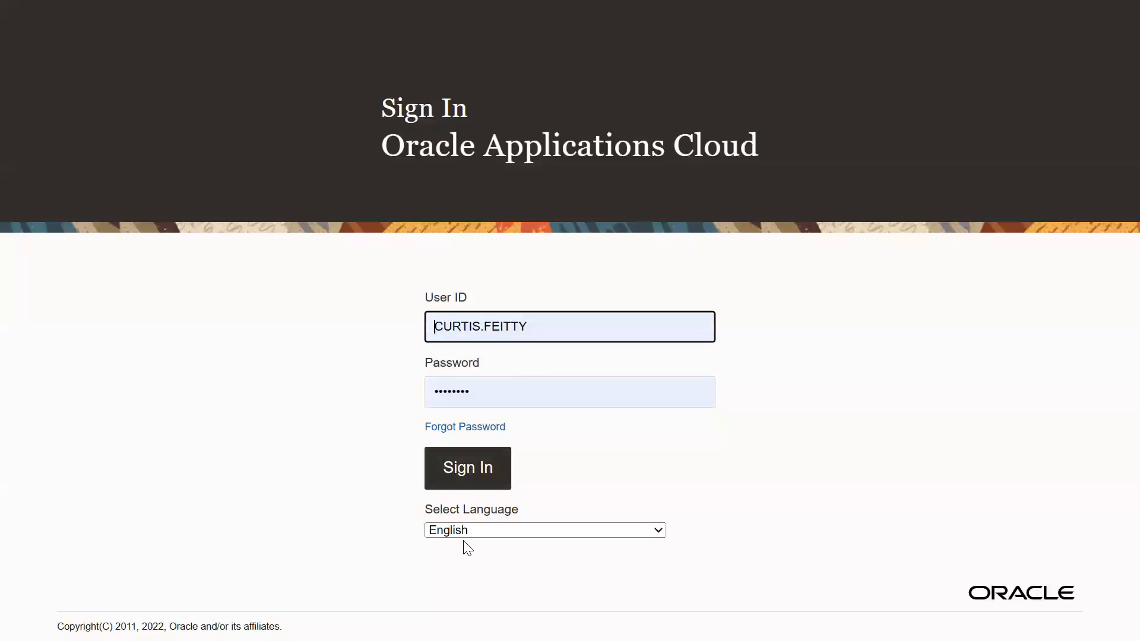
click(475, 469)
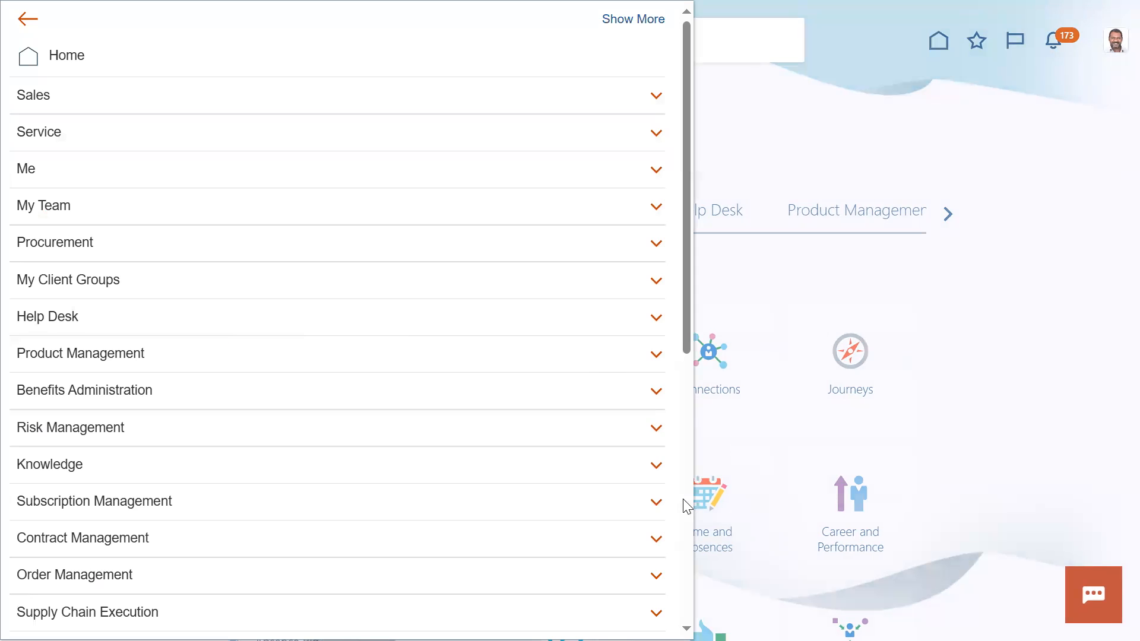
Open the security console from the Tools group and show its User Accounts page
scroll(683, 502, down, 8)
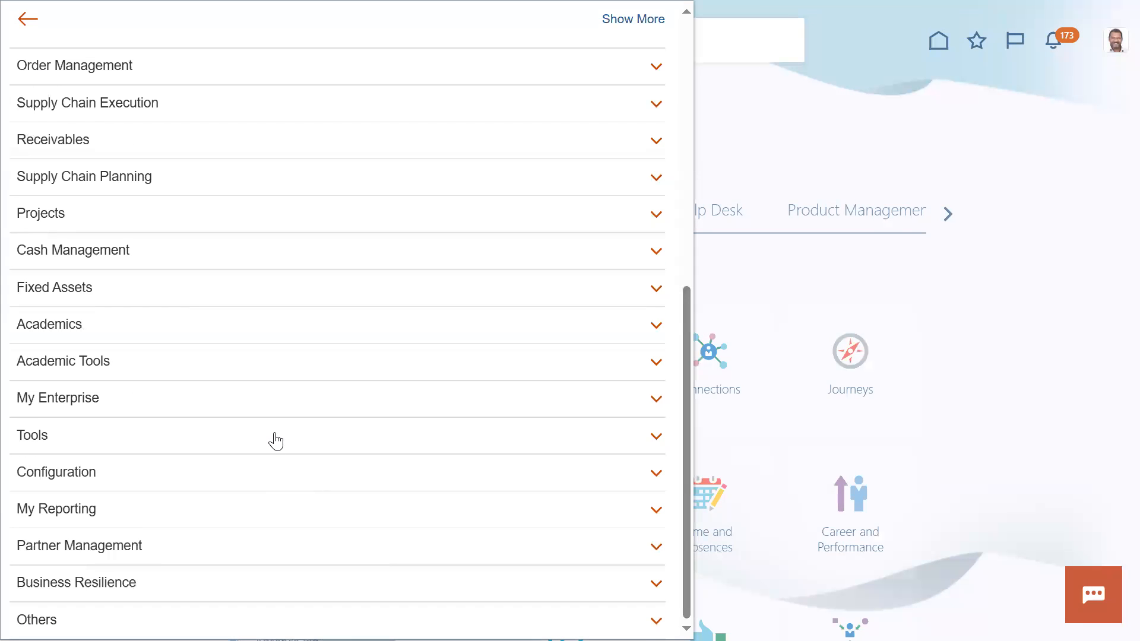
click(276, 441)
scroll(333, 481, down, 1)
click(297, 494)
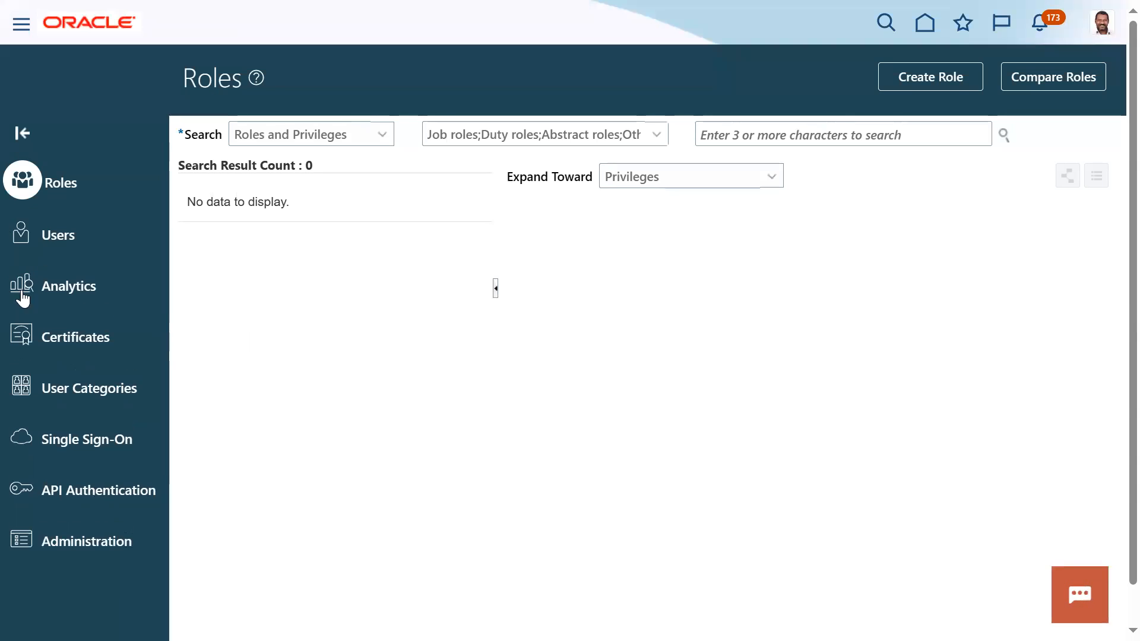
click(28, 241)
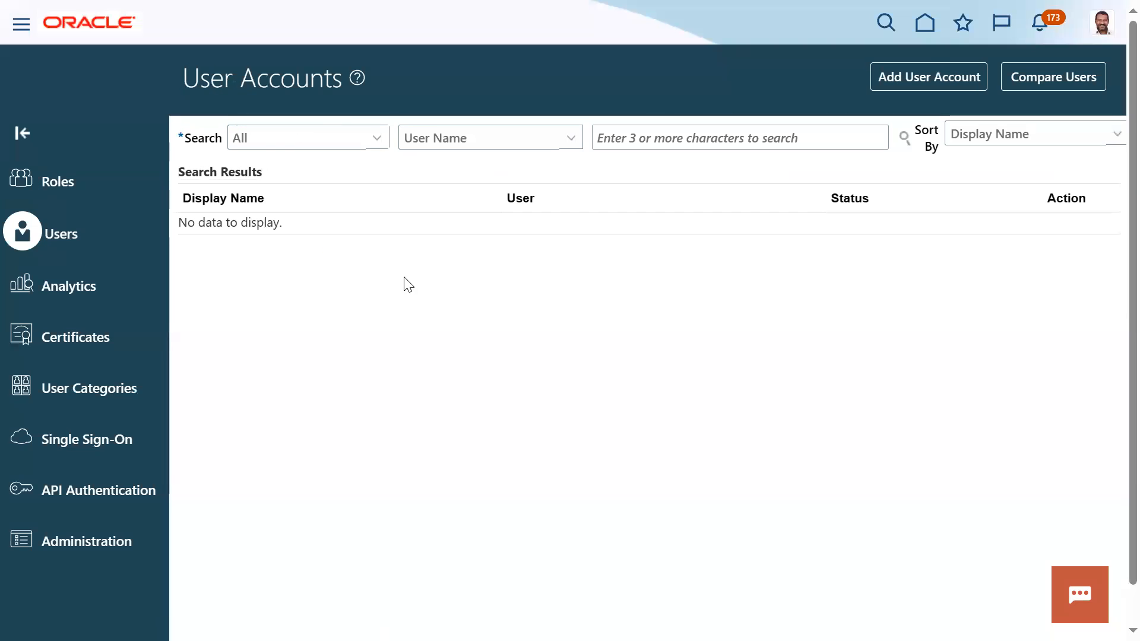
Search the user accounts for HCM_IMPL and start a copy of the HCM_IMPL4 user
click(666, 144)
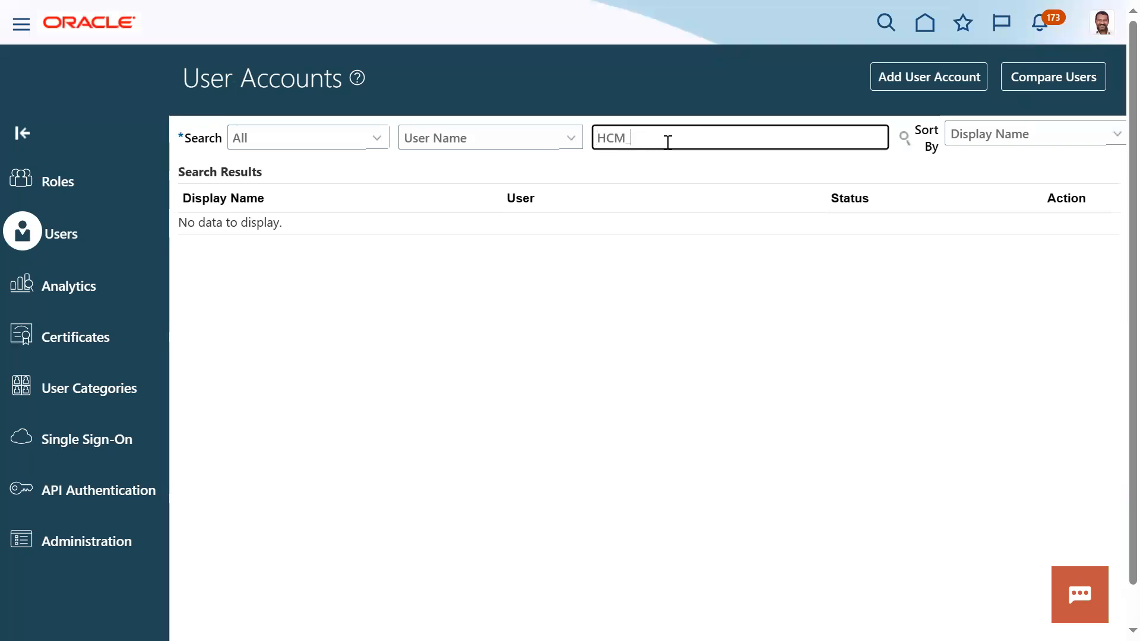
text(L)
key(Return)
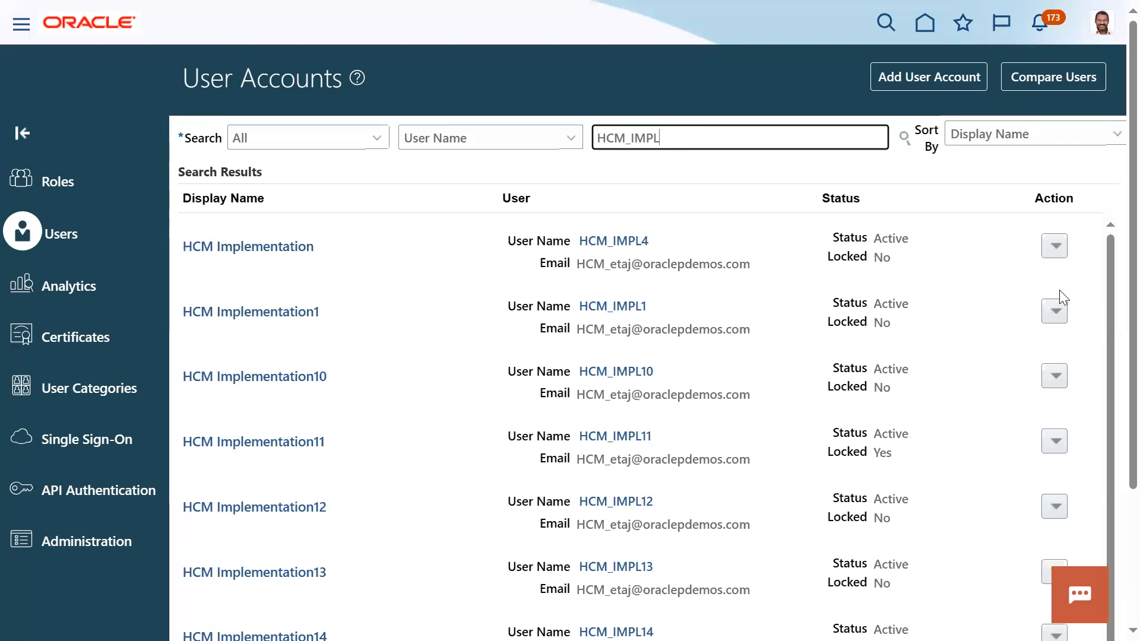
click(1050, 245)
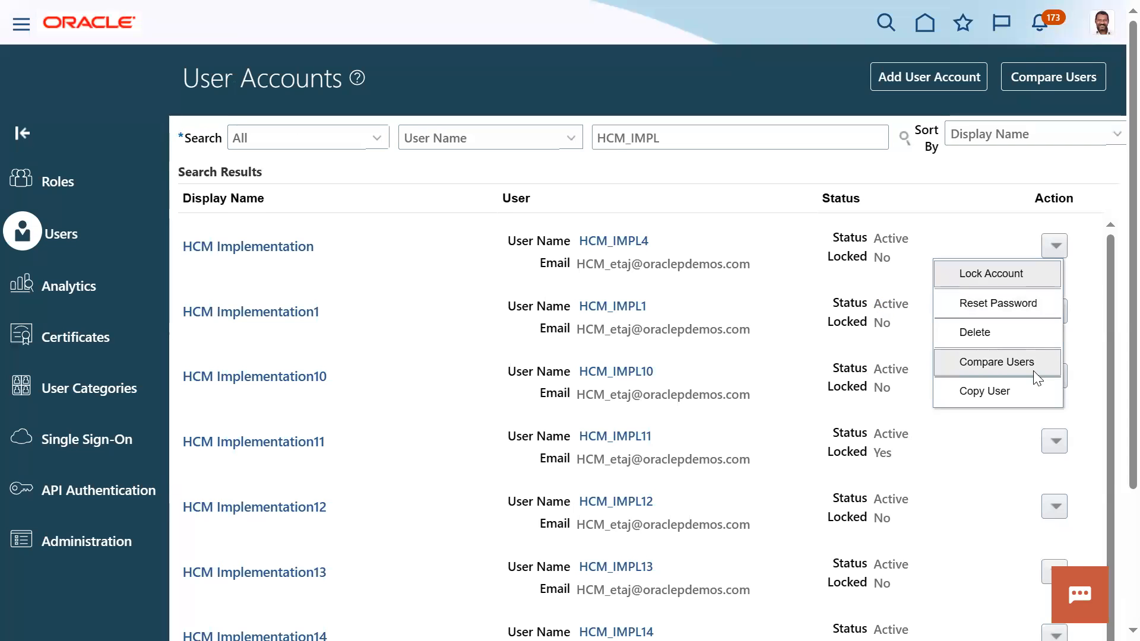
click(988, 386)
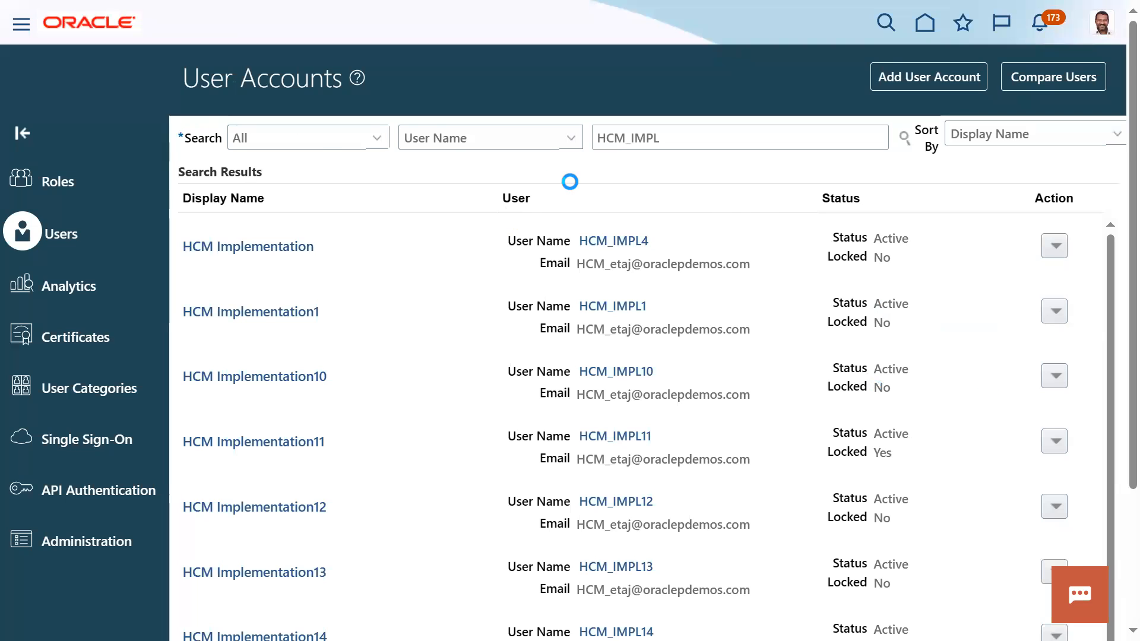
Fill in the first name and last name of the copied user account, leaving its email blank
click(785, 209)
text(RMA)
key(Tab)
text(MAR)
key(Tab)
key(Tab)
key(Tab)
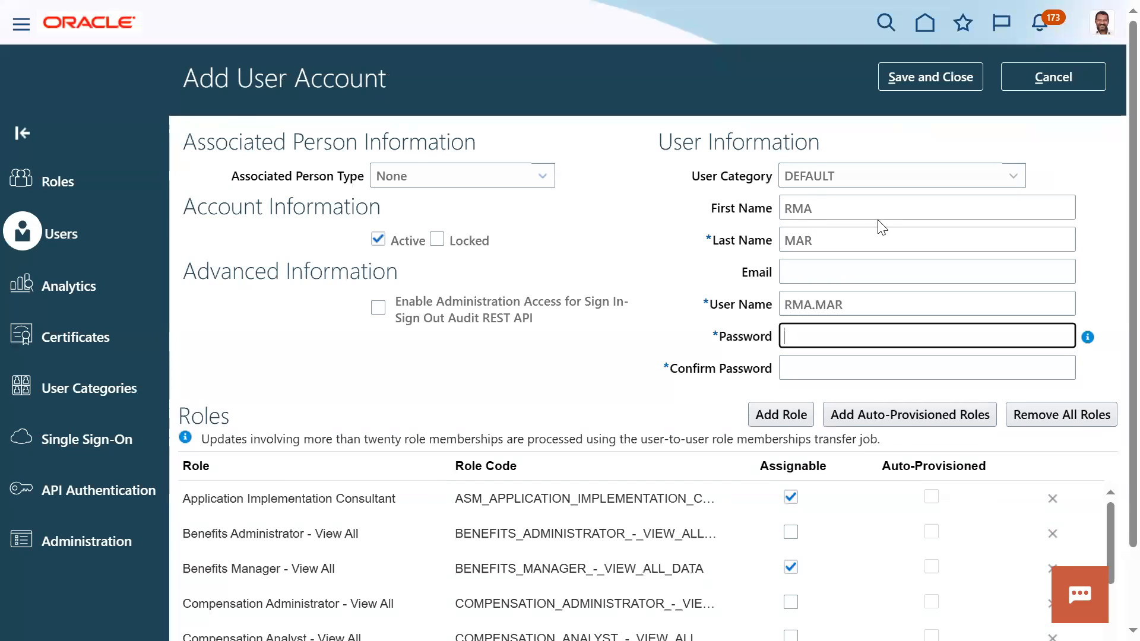
Correct the new account's first name so that it matches the last name
double_click(859, 211)
text(MAR)
key(Tab)
key(Tab)
key(Tab)
key(Tab)
Enter and confirm the new account's password, then save and close the account
text(*)
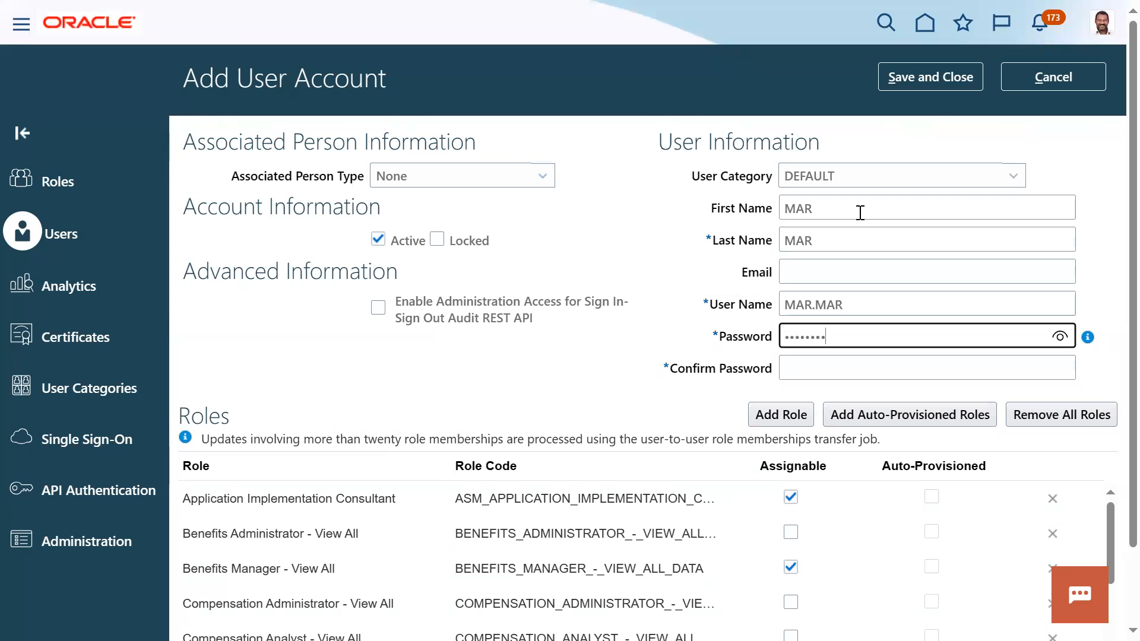
key(Tab)
text(***)
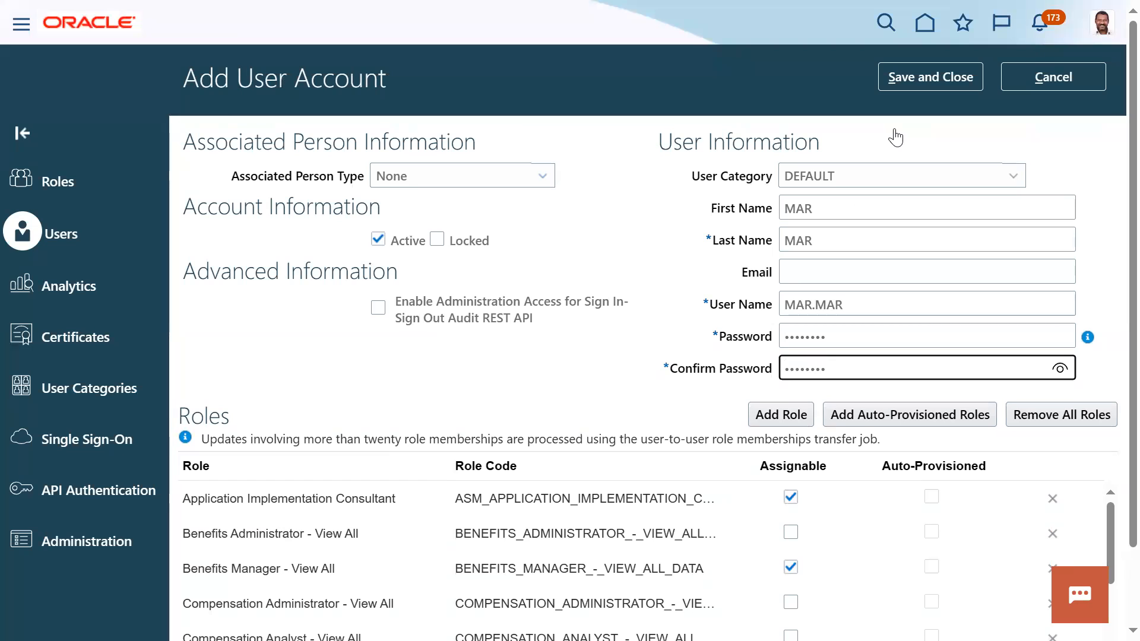
click(947, 75)
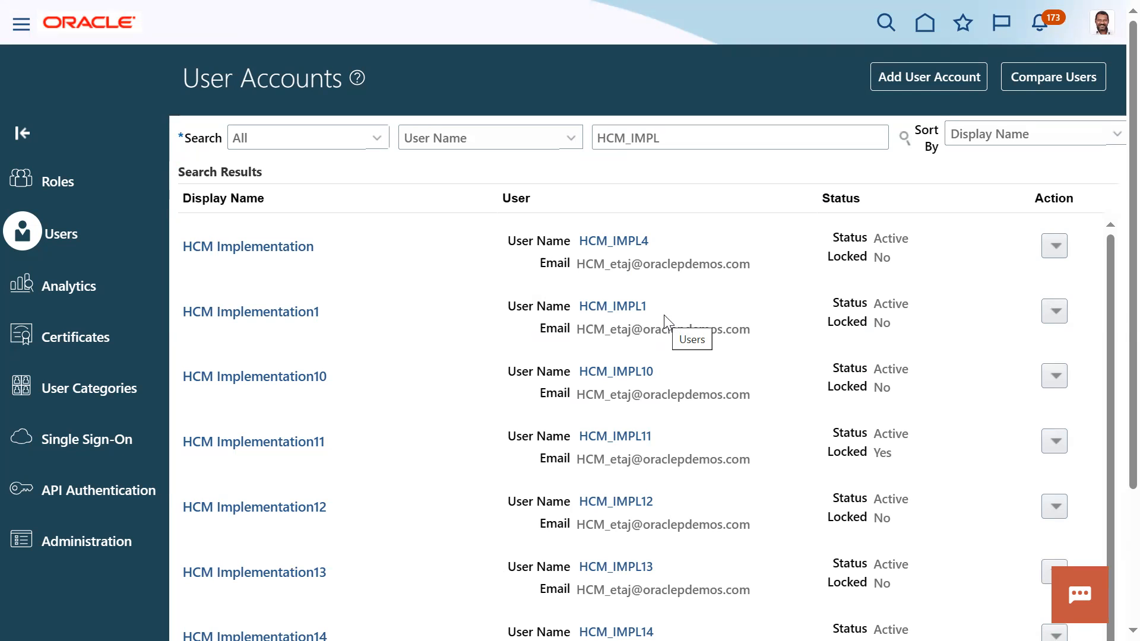
Sign out of the current session and confirm the single sign-off
click(1102, 25)
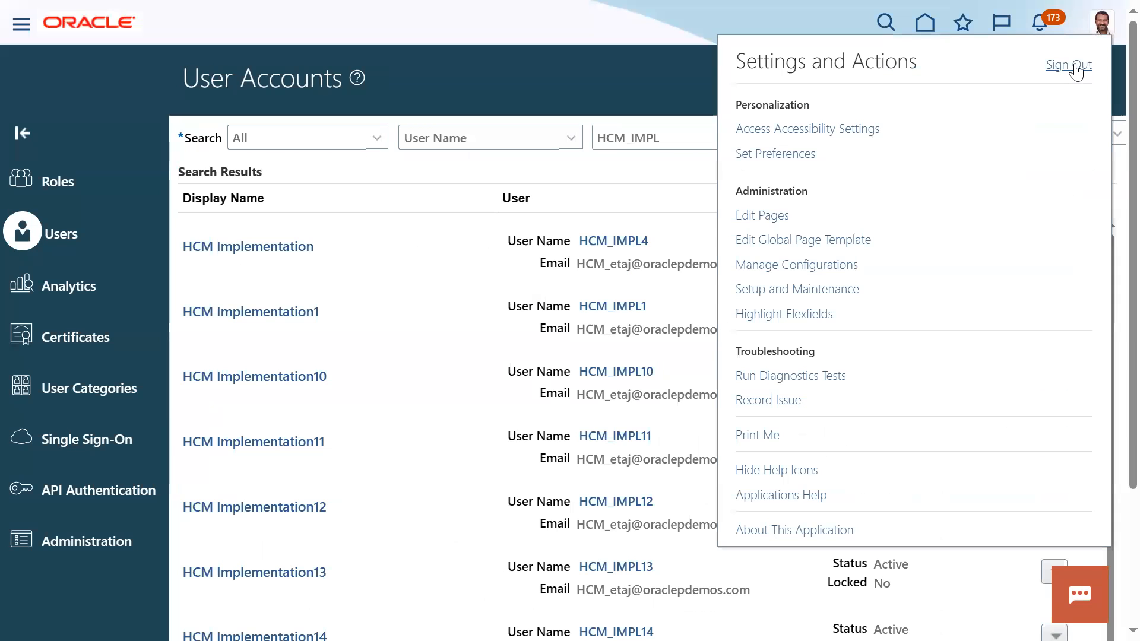
click(1075, 66)
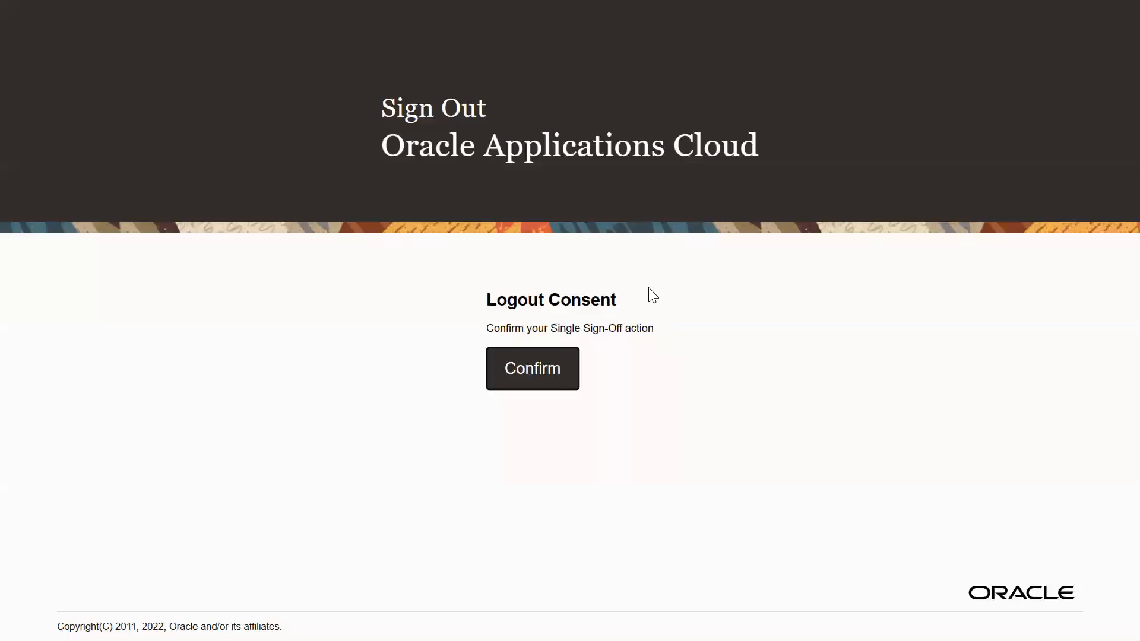
click(542, 380)
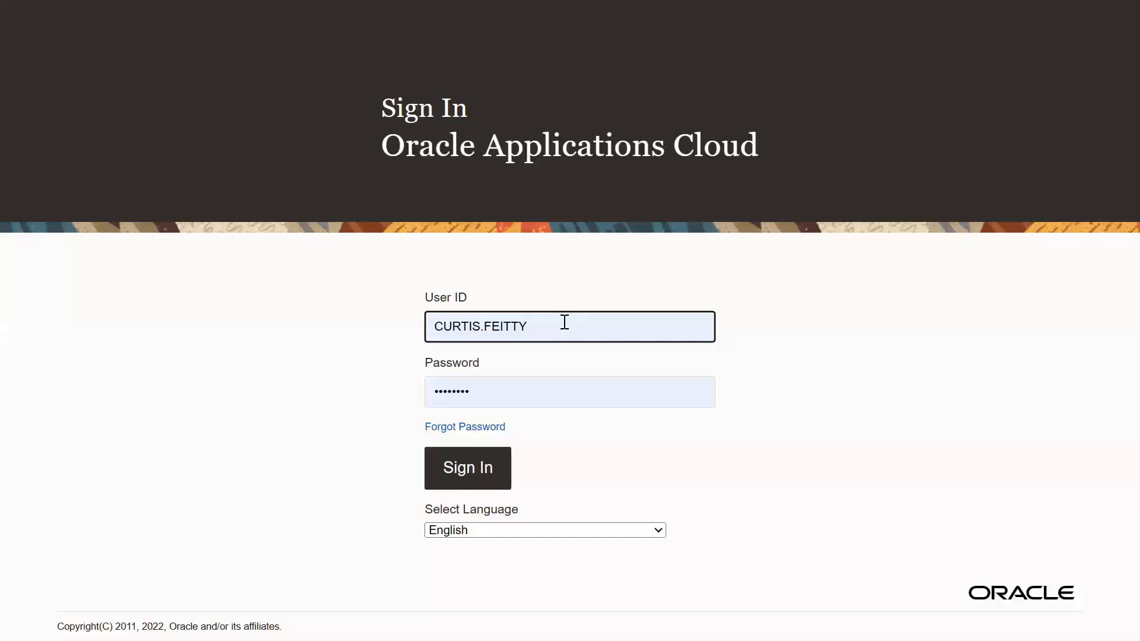
Sign in with the newly created account's user ID and its saved password, keeping English as the language
triple_click(565, 322)
text(MAR.MAR)
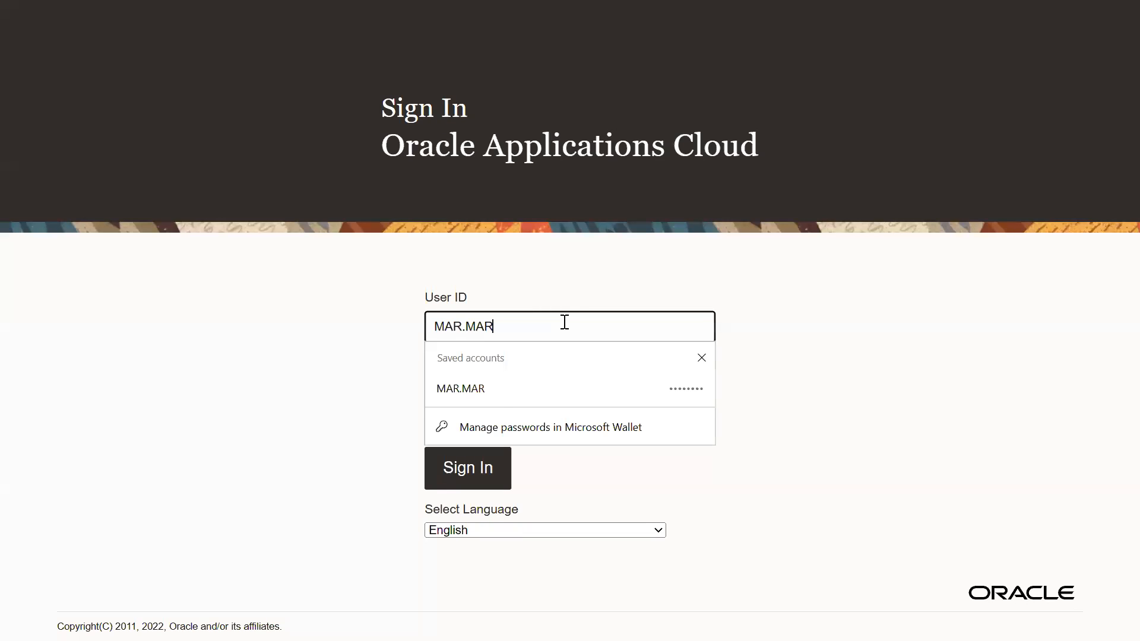
click(497, 390)
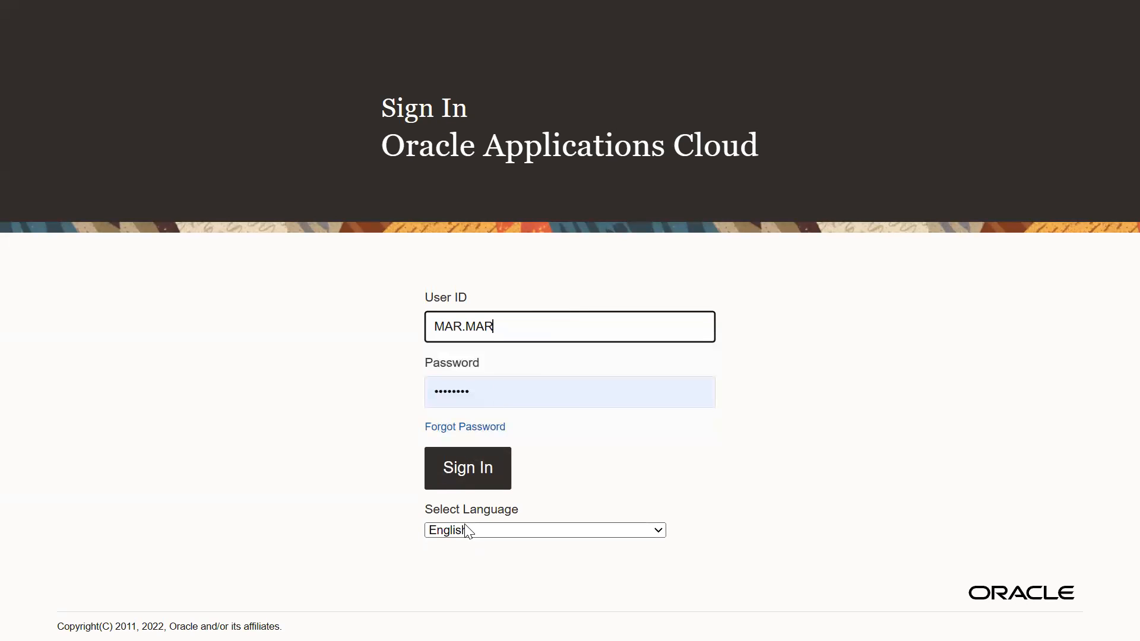
click(466, 466)
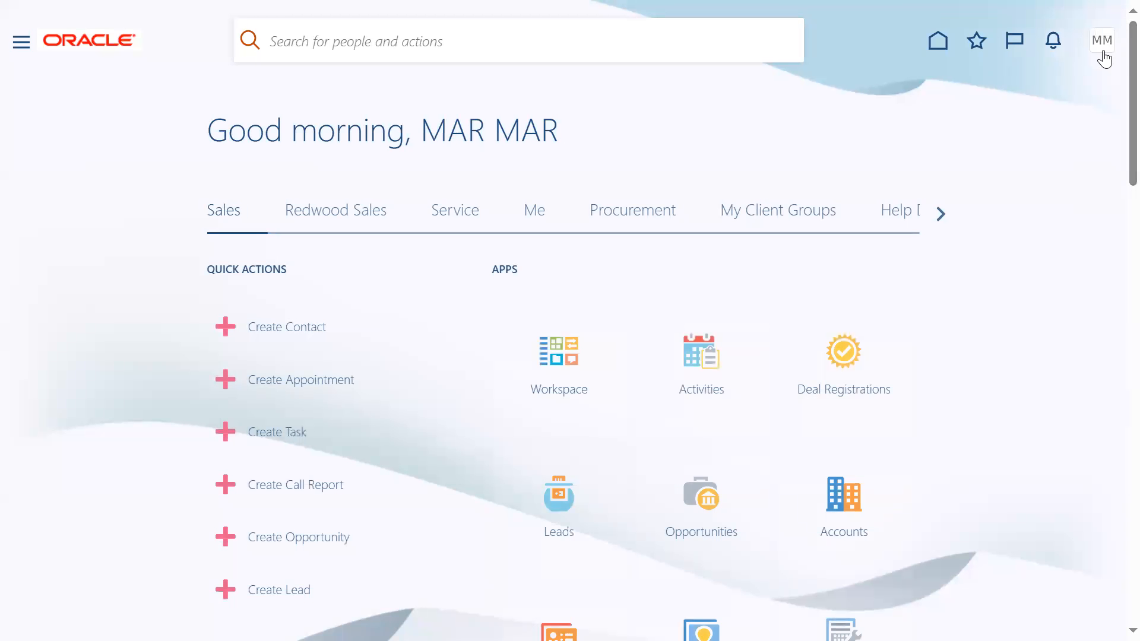
Open the new user's language settings in the general preferences
click(1103, 54)
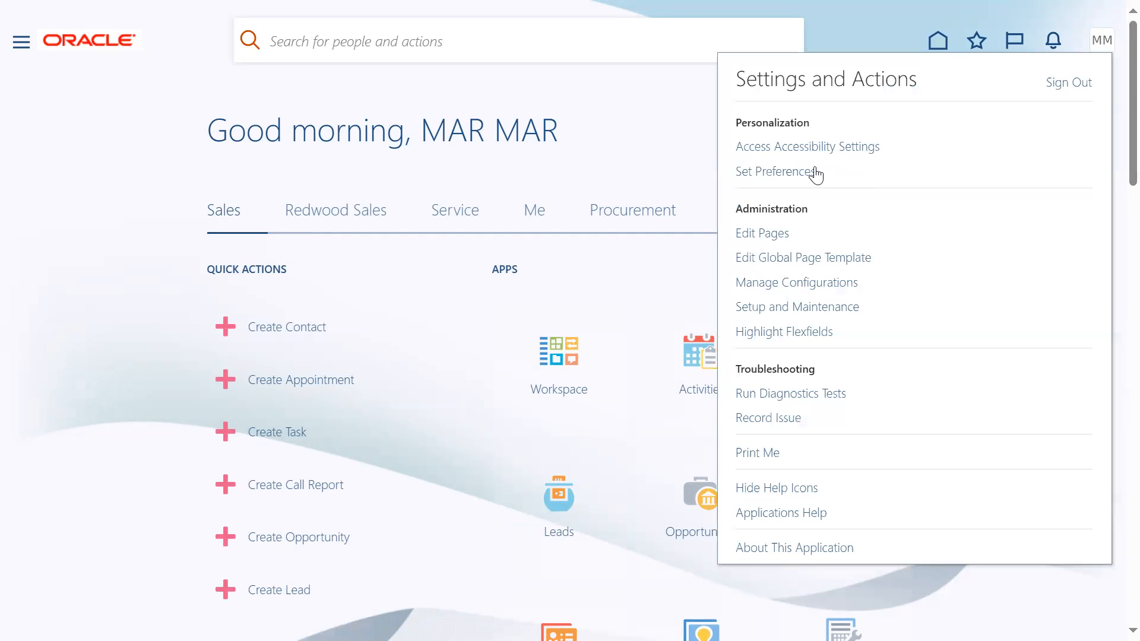
click(814, 173)
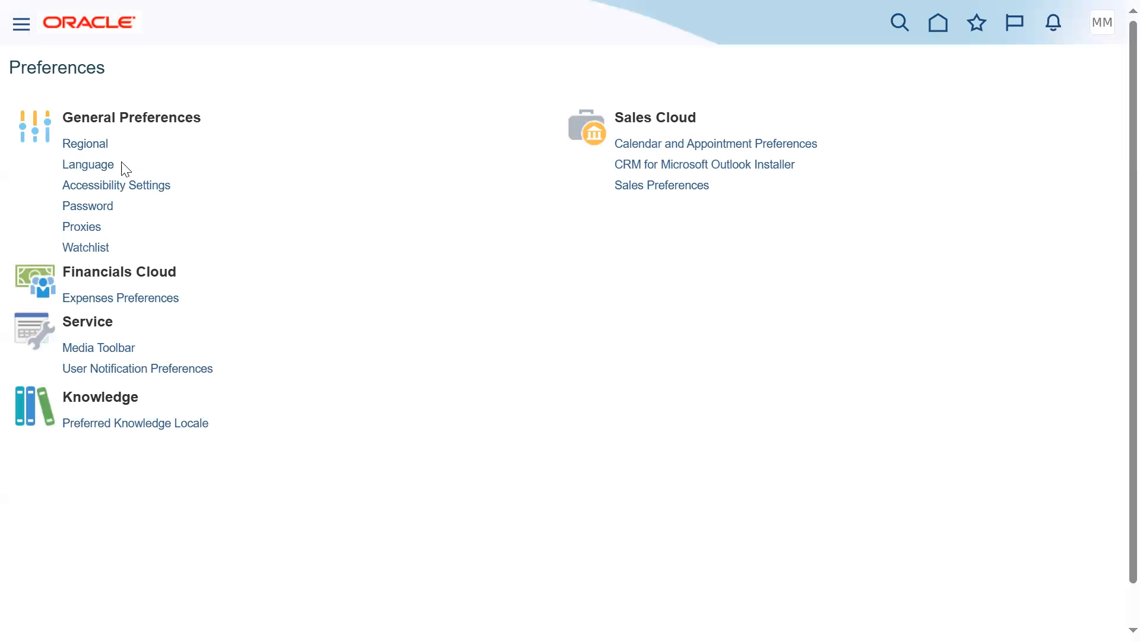
click(94, 166)
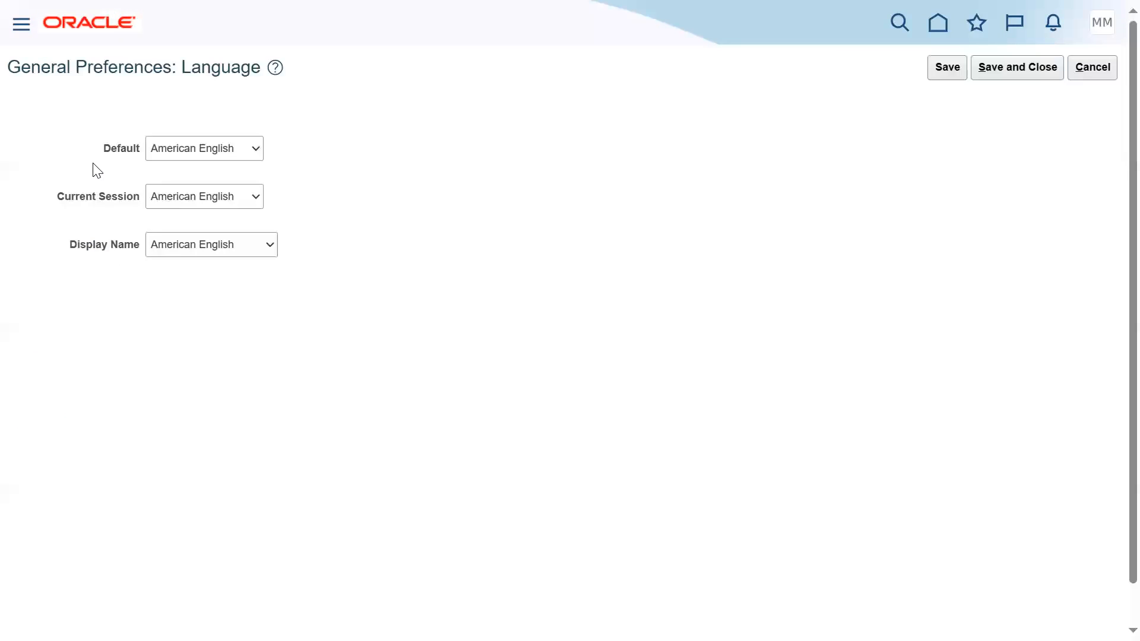